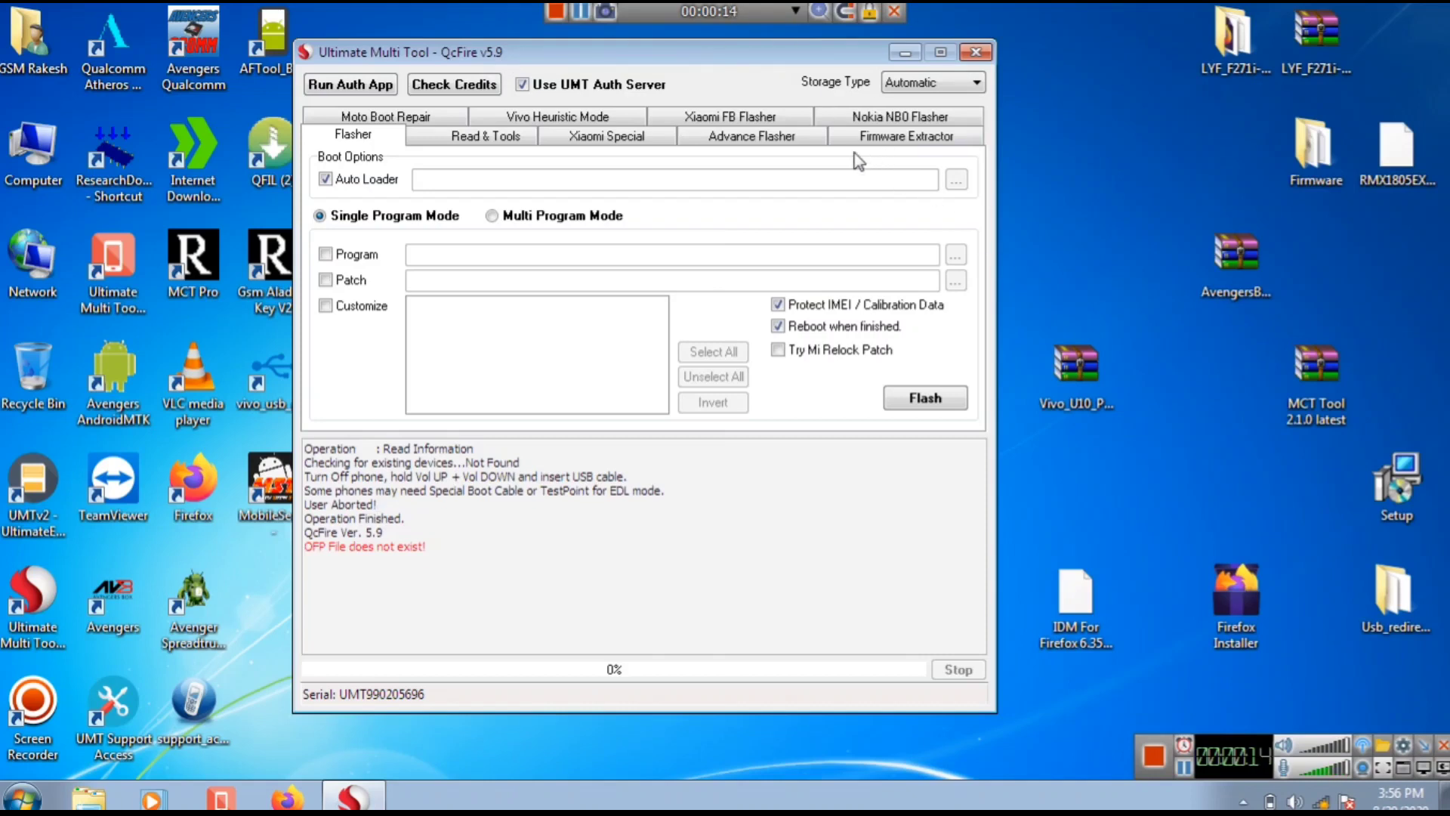
- Enable Reset FRP on Finish and Safe Format on Finish for the Nokia NB0 flasher
click(876, 116)
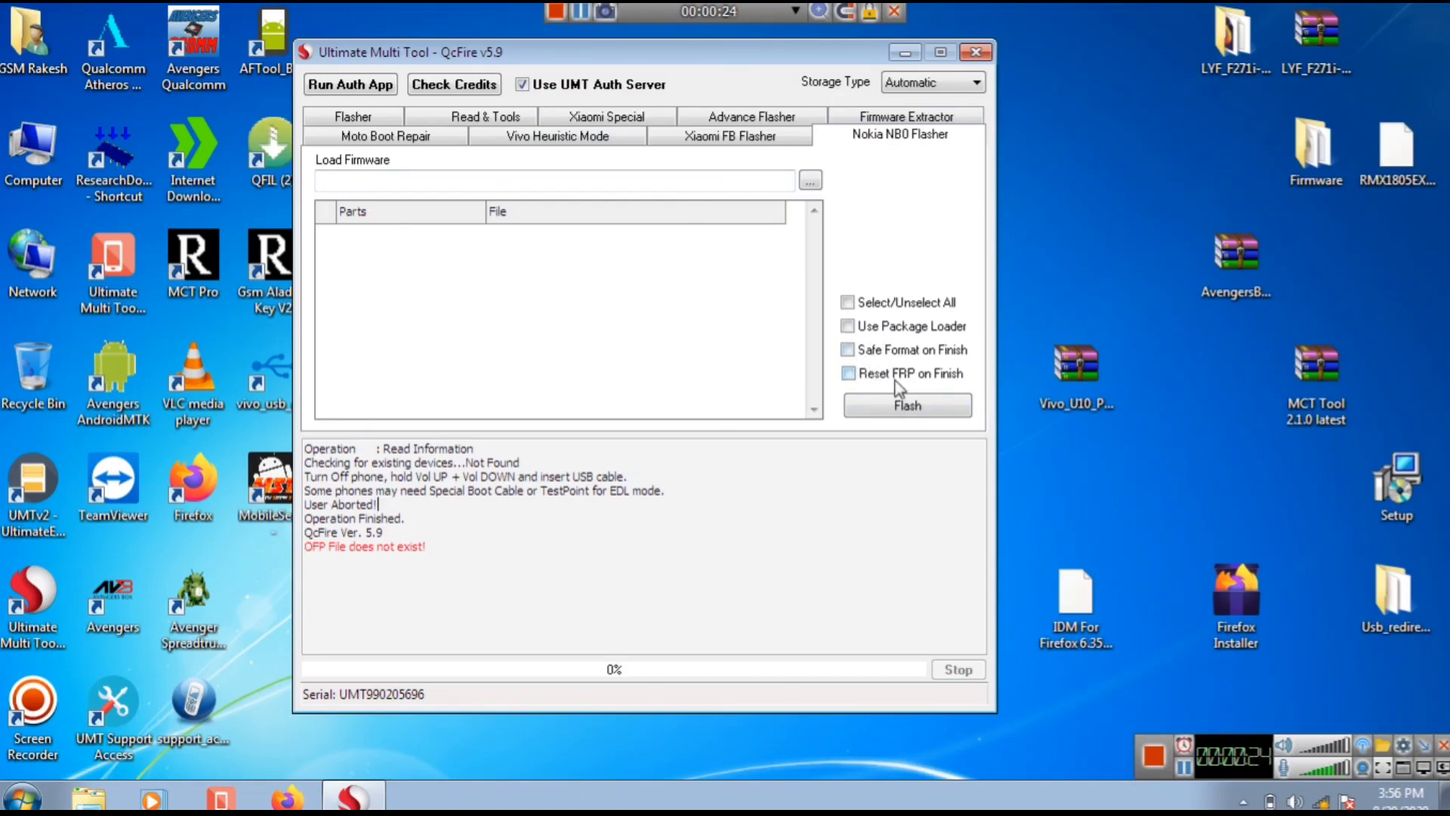
click(848, 373)
click(847, 350)
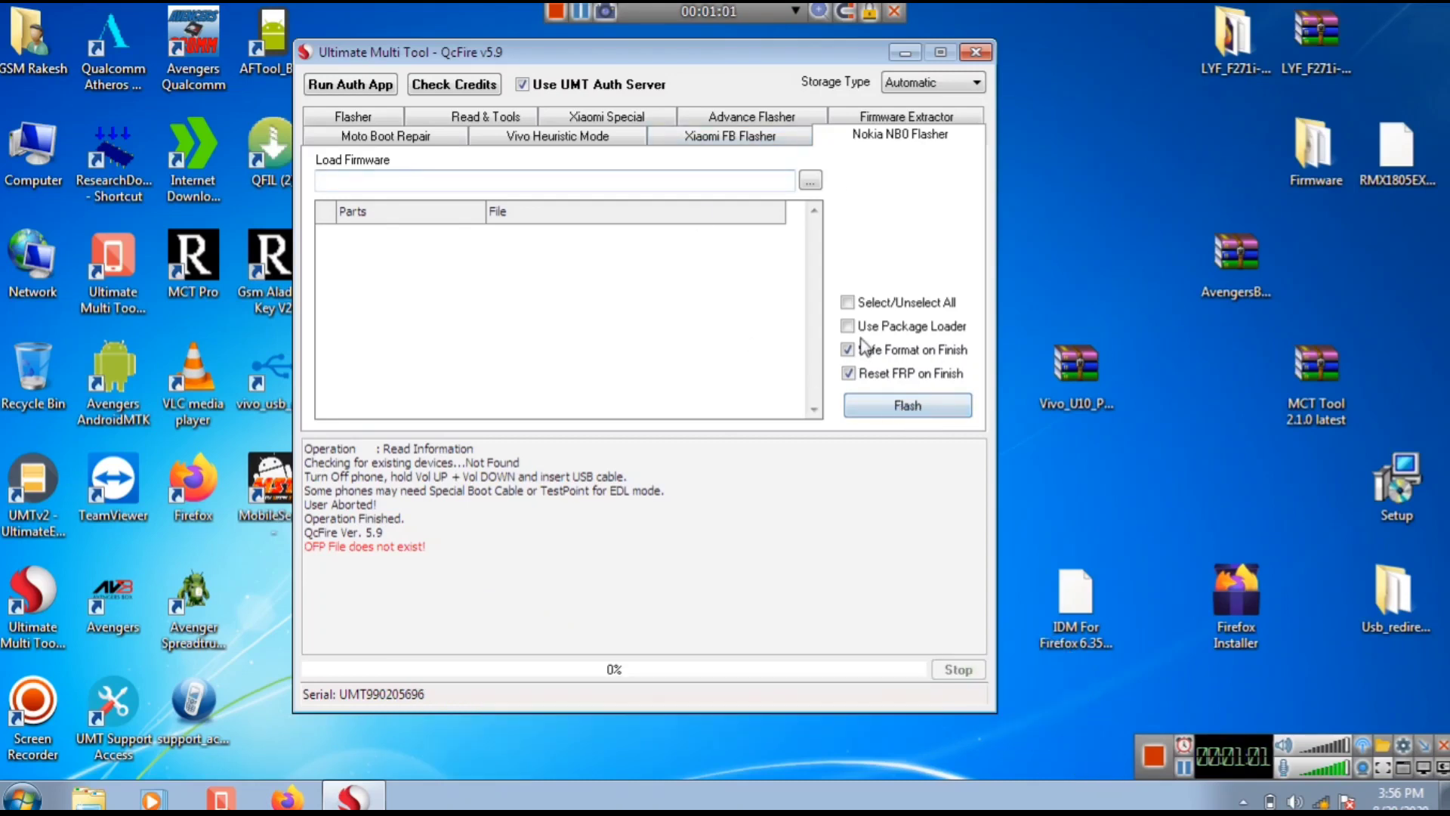
- Extract the OFP firmware RMX1805EX_11_A.62_191113_4d8c29bb.ofp from the desktop into the desktop folder Extracted
click(912, 117)
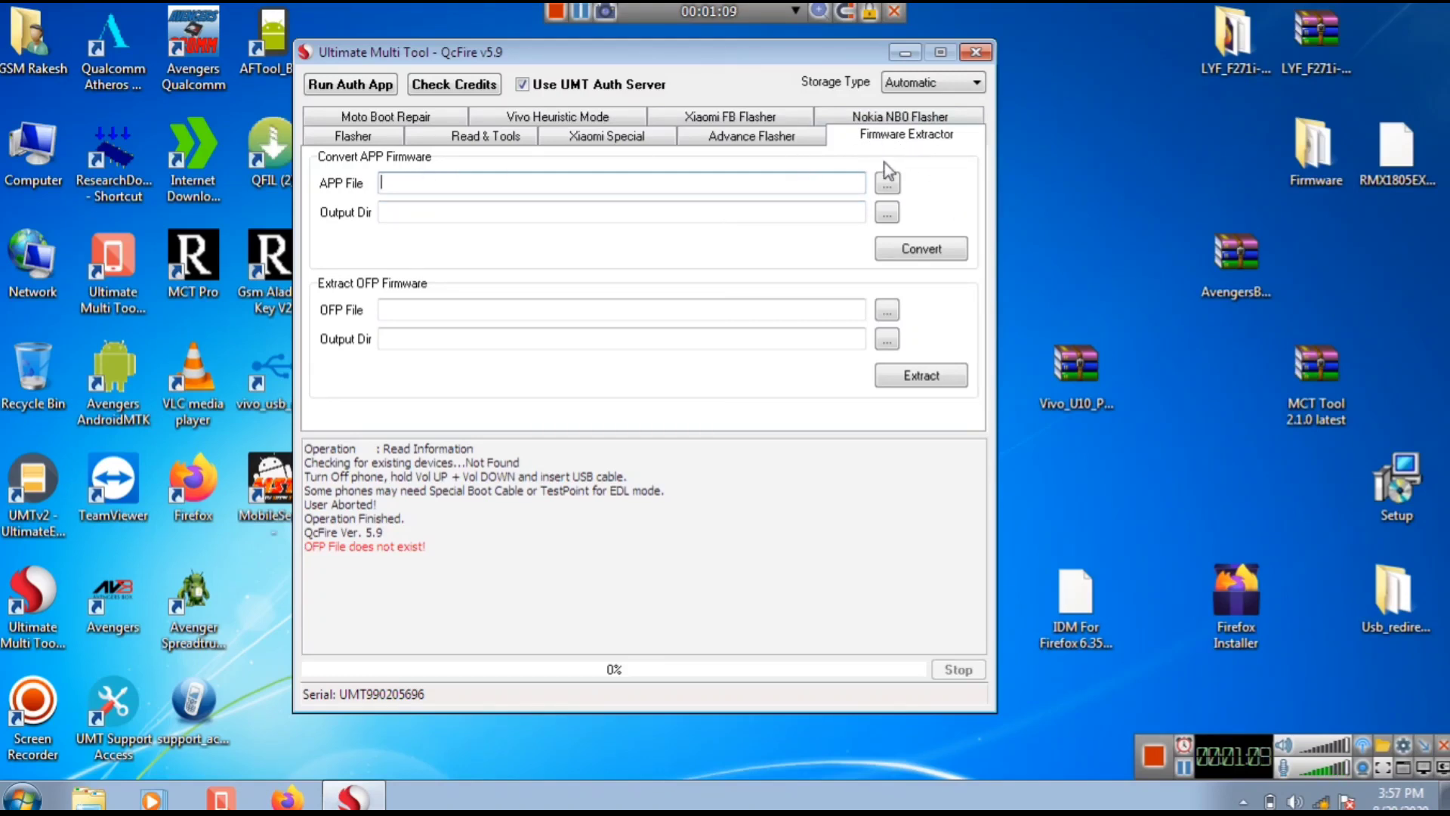
drag(1424, 189, 1105, 189)
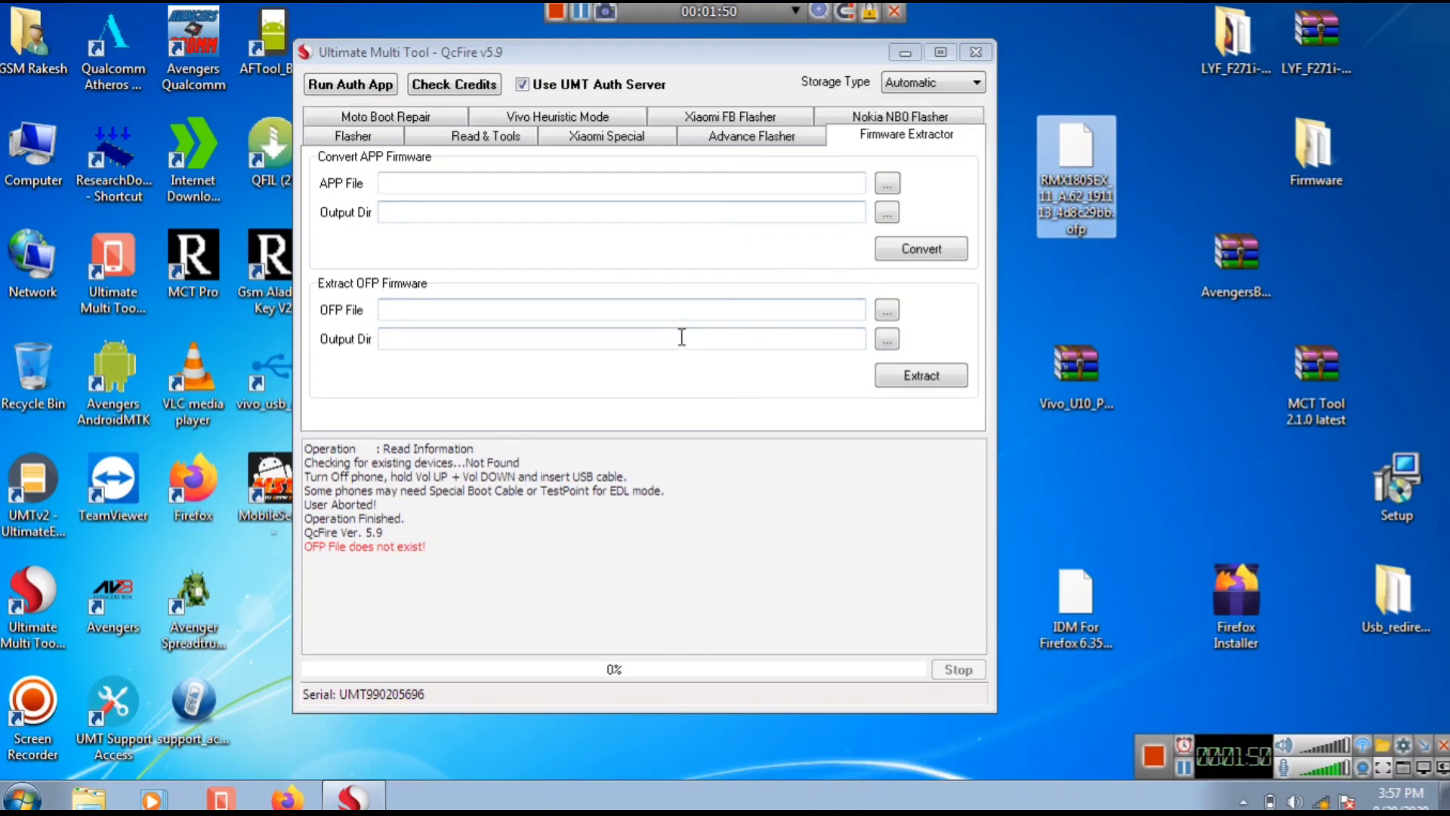
click(912, 142)
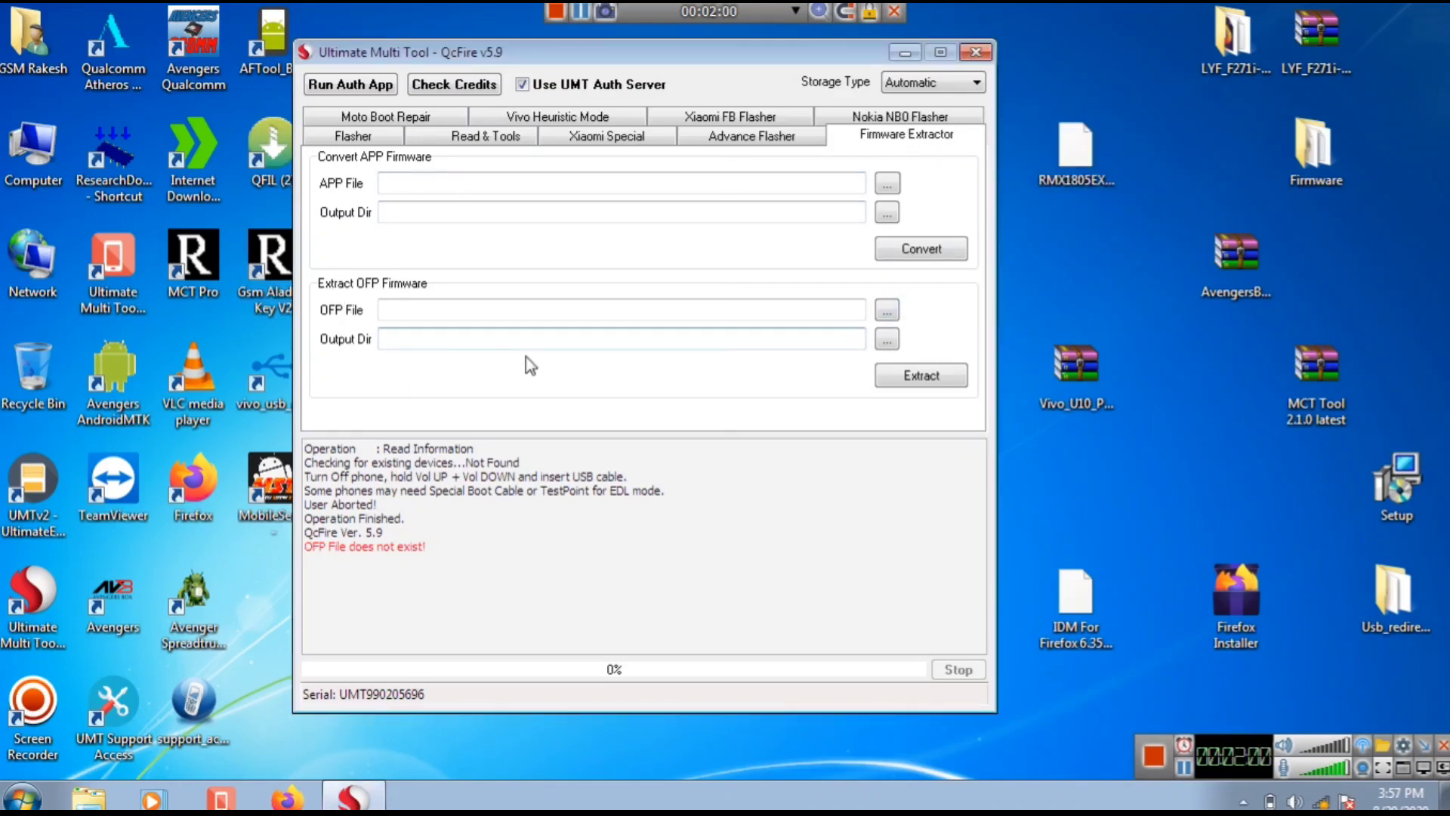
click(887, 311)
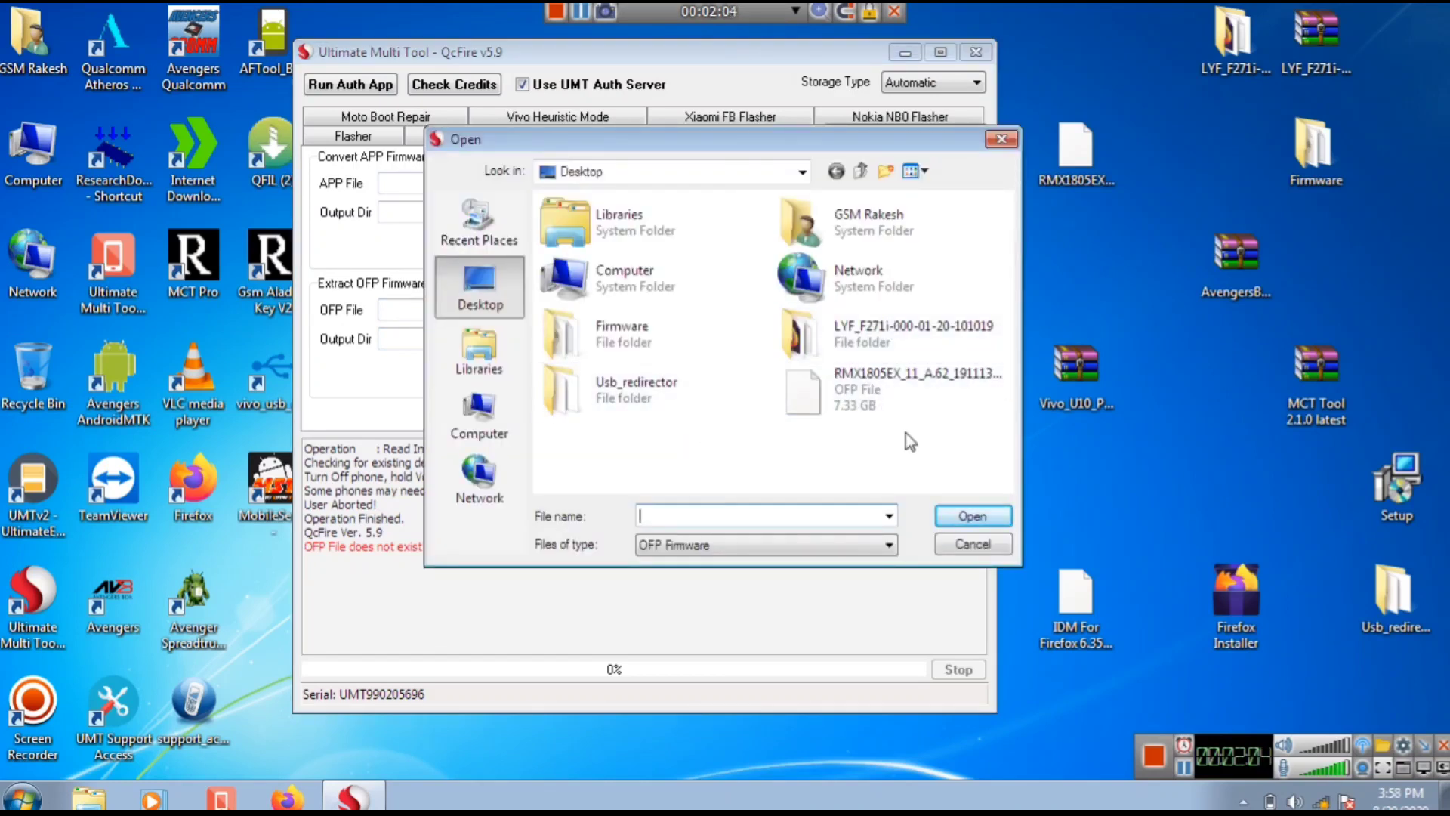
double_click(884, 396)
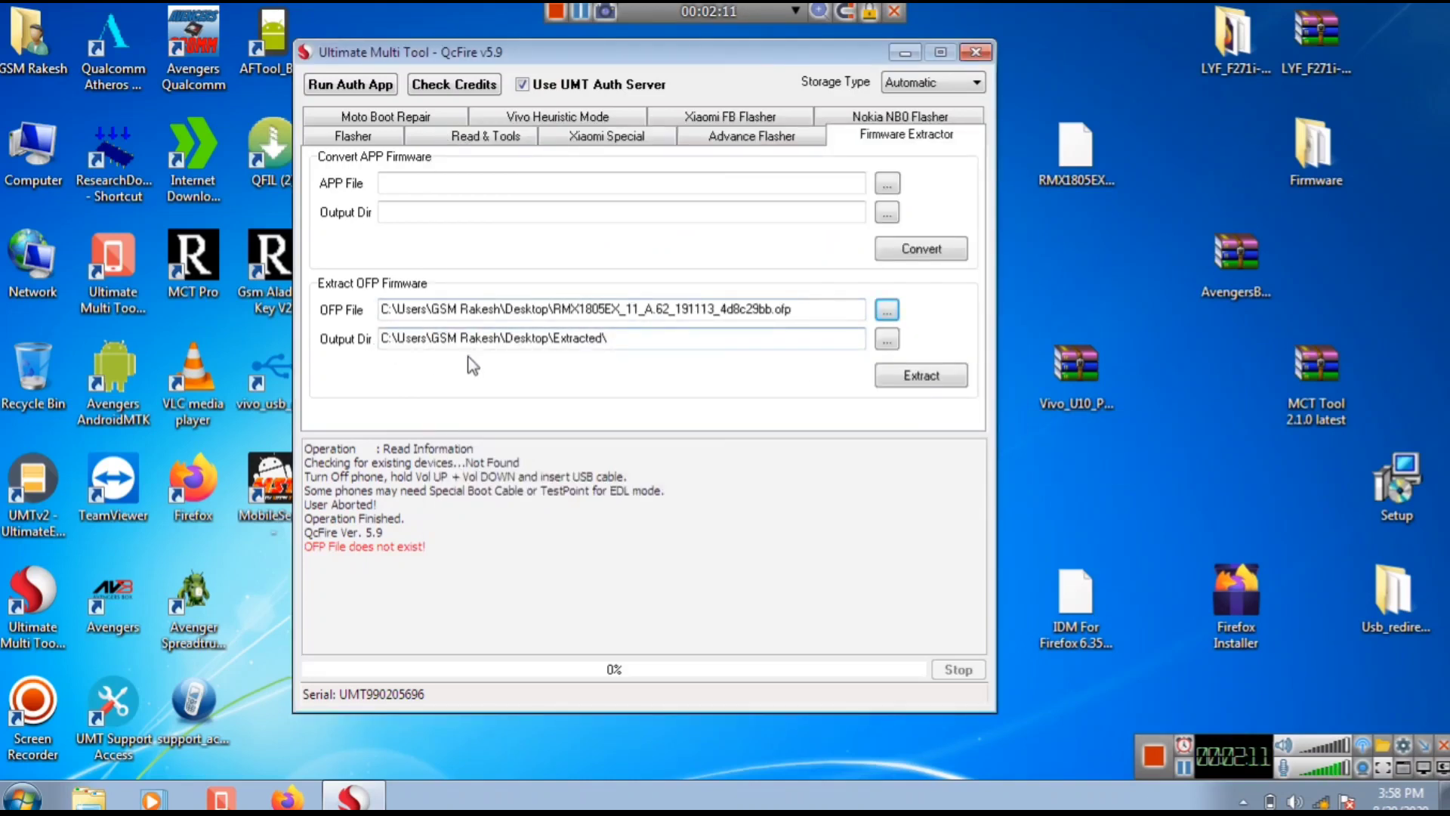
click(924, 386)
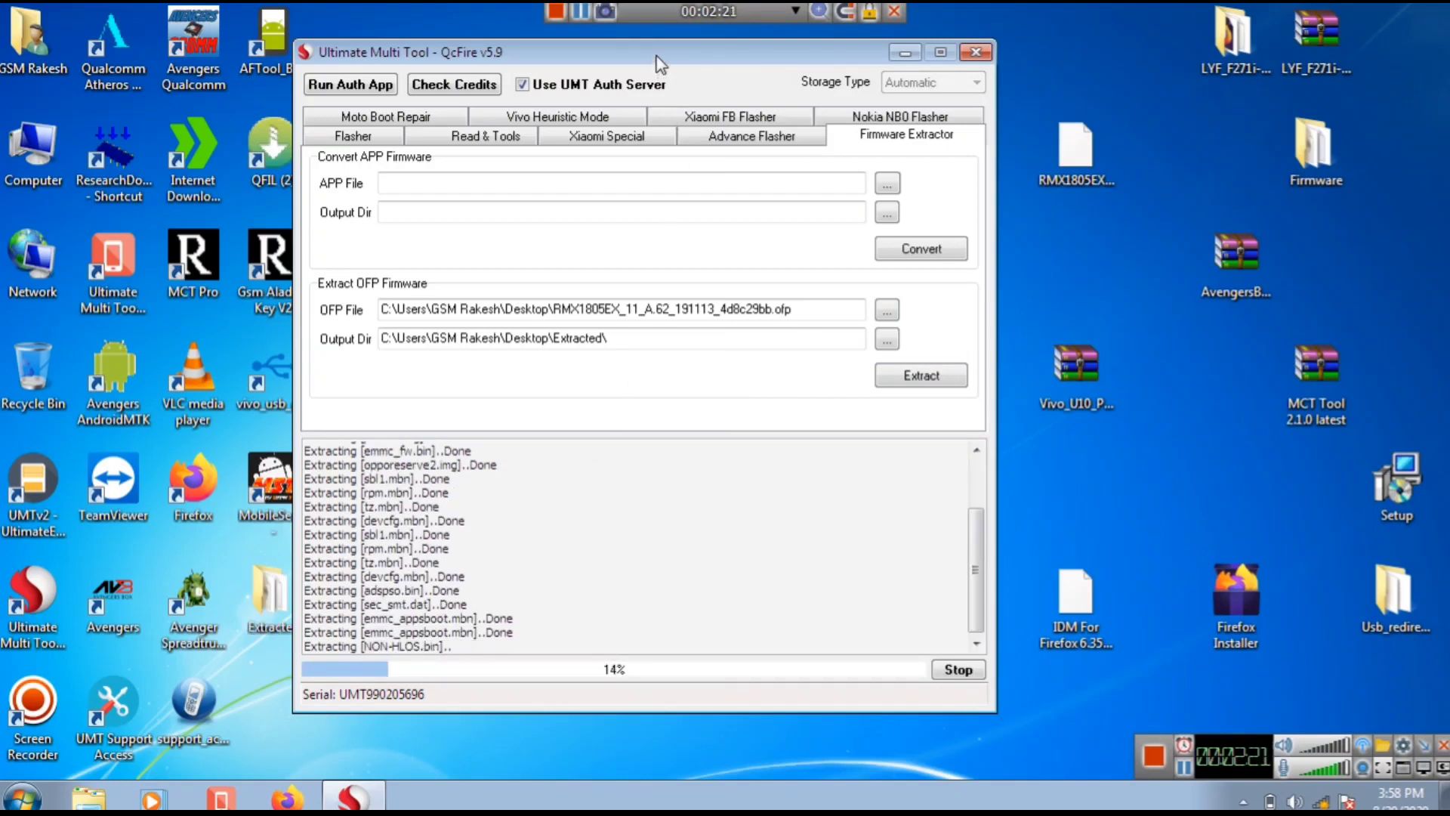
- Open the Extracted folder from the desktop and arrange the QcFire window beside it to view files and progress together
drag(664, 55, 685, 52)
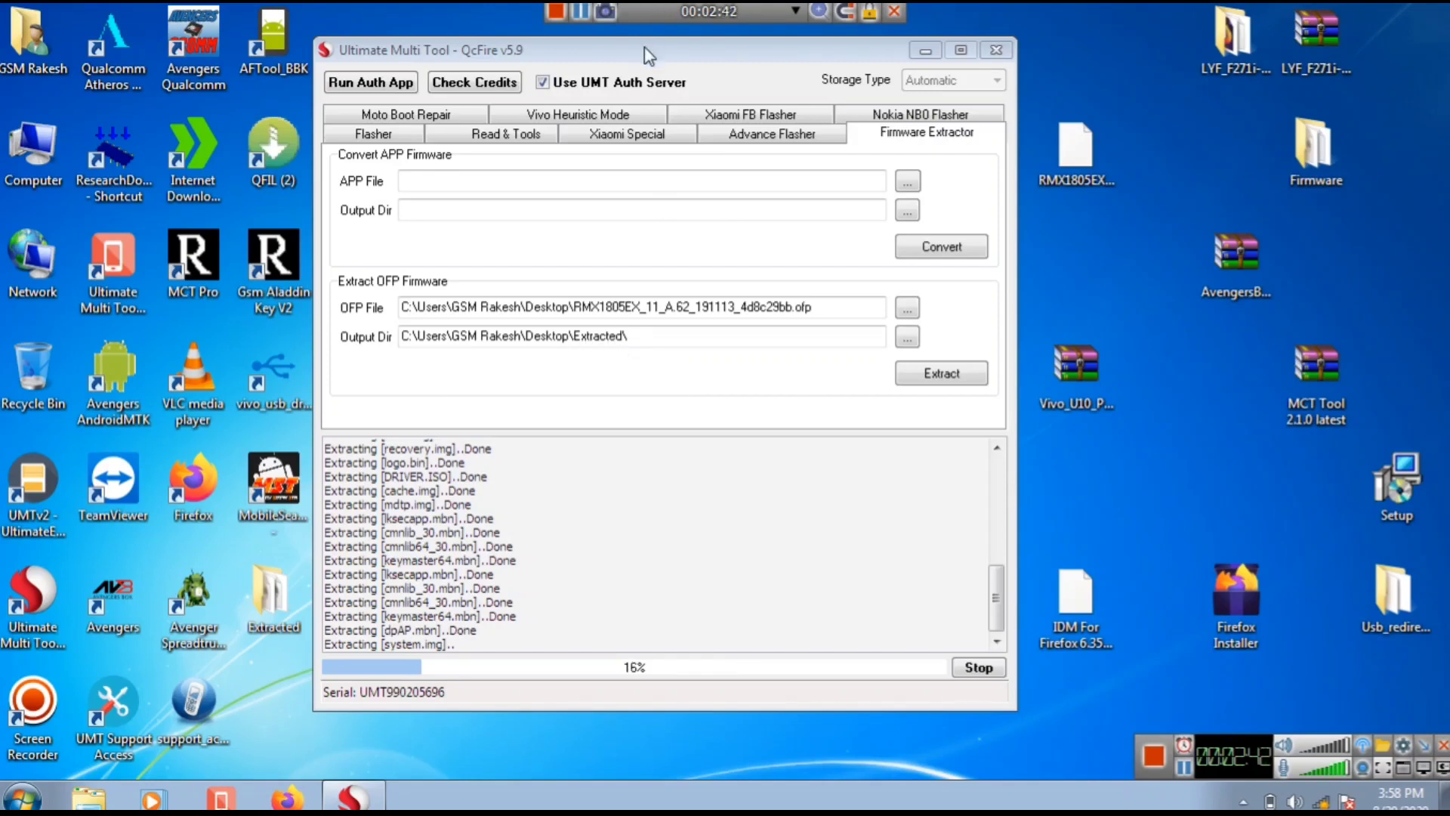
drag(647, 60, 655, 61)
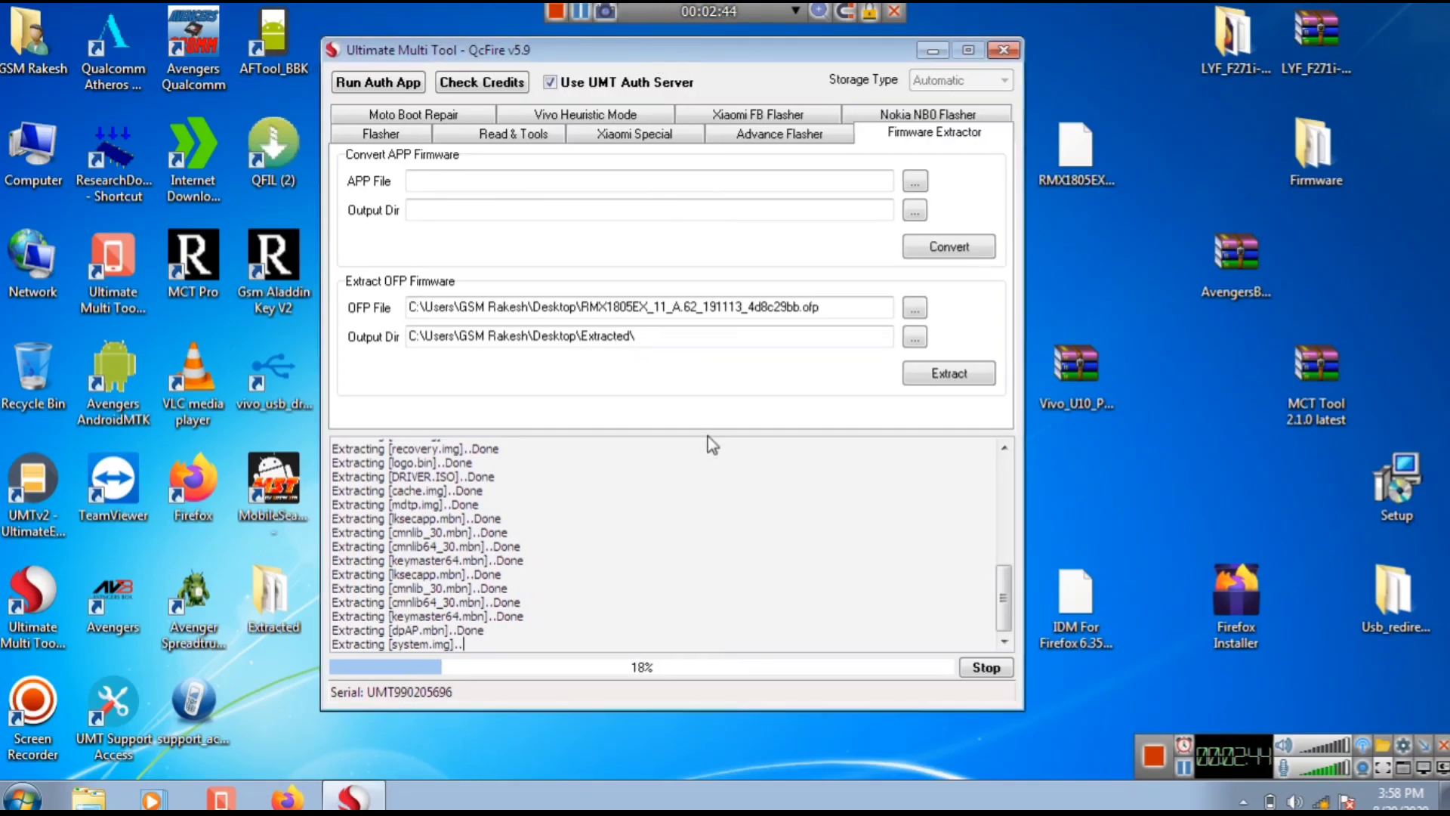
click(273, 635)
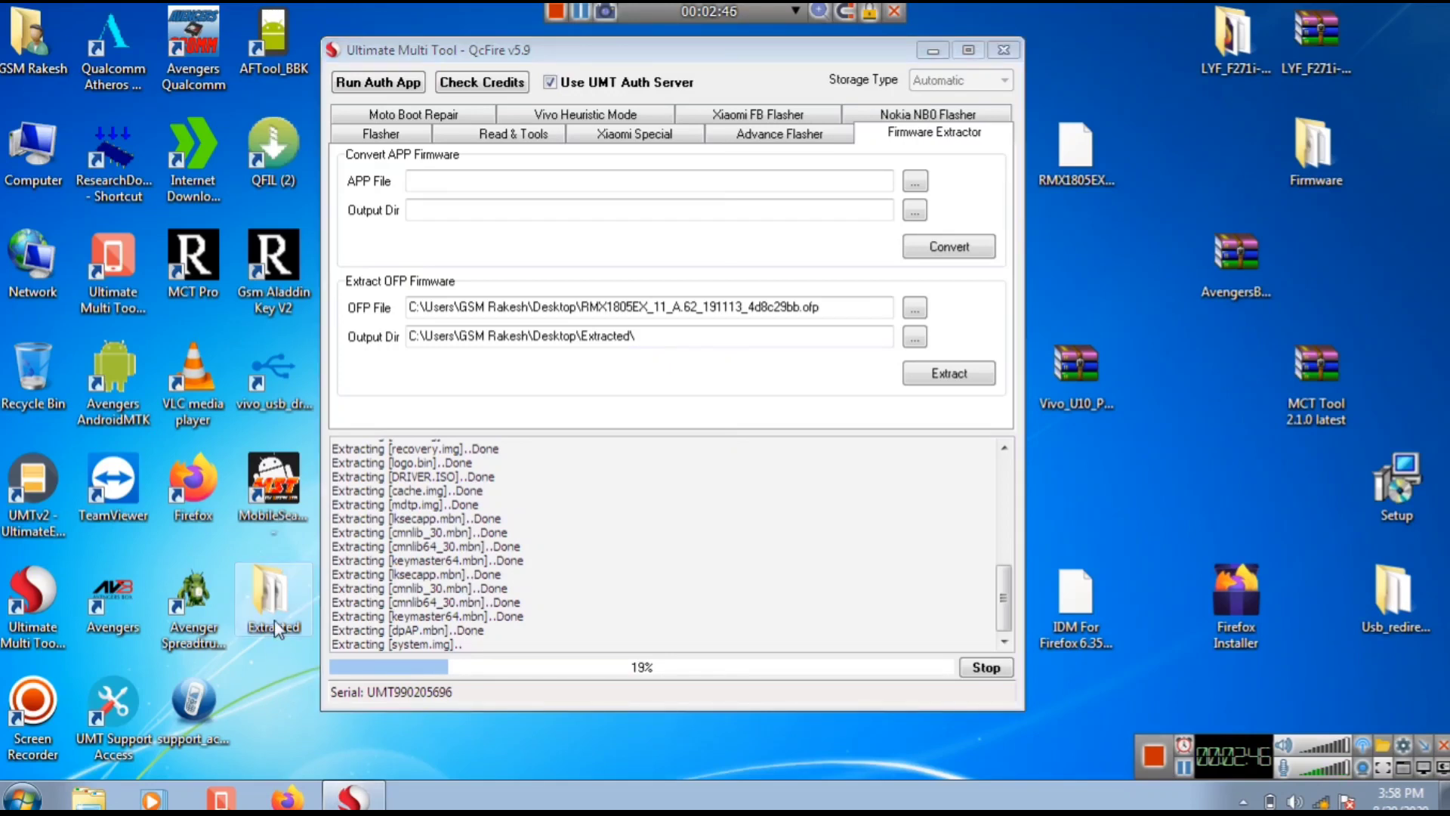
double_click(277, 629)
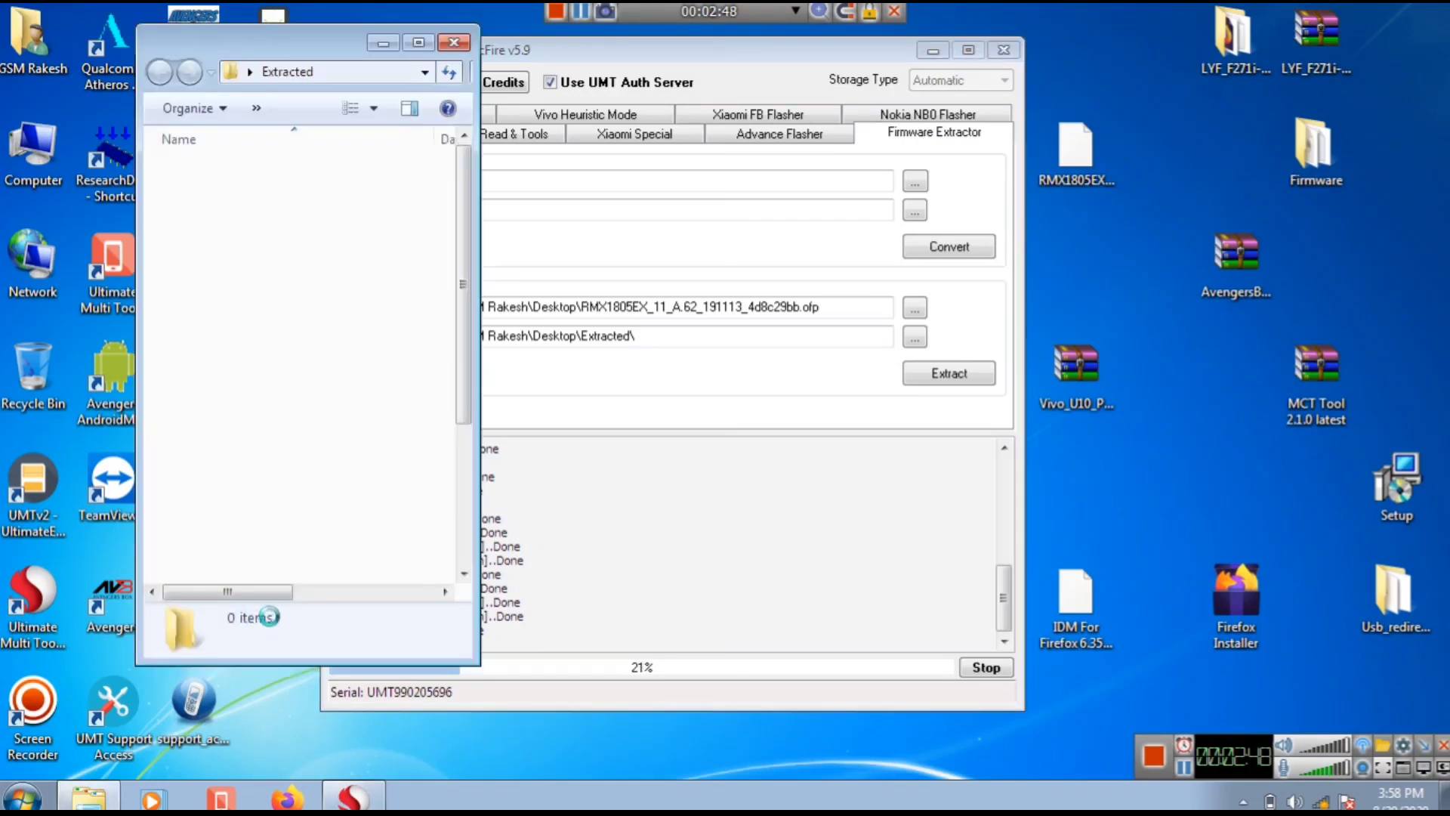
scroll(412, 249, down, 3)
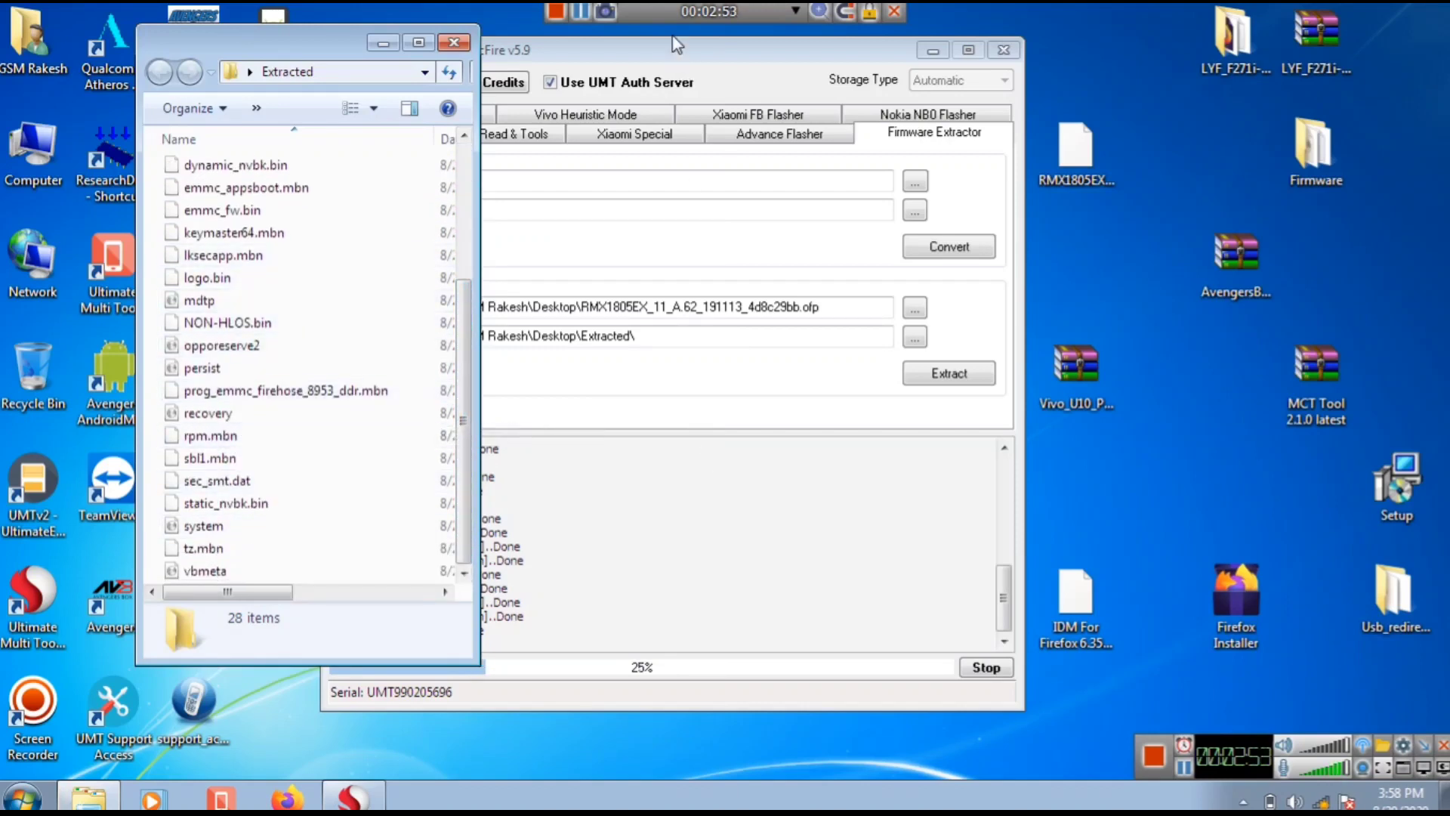
drag(667, 54, 766, 68)
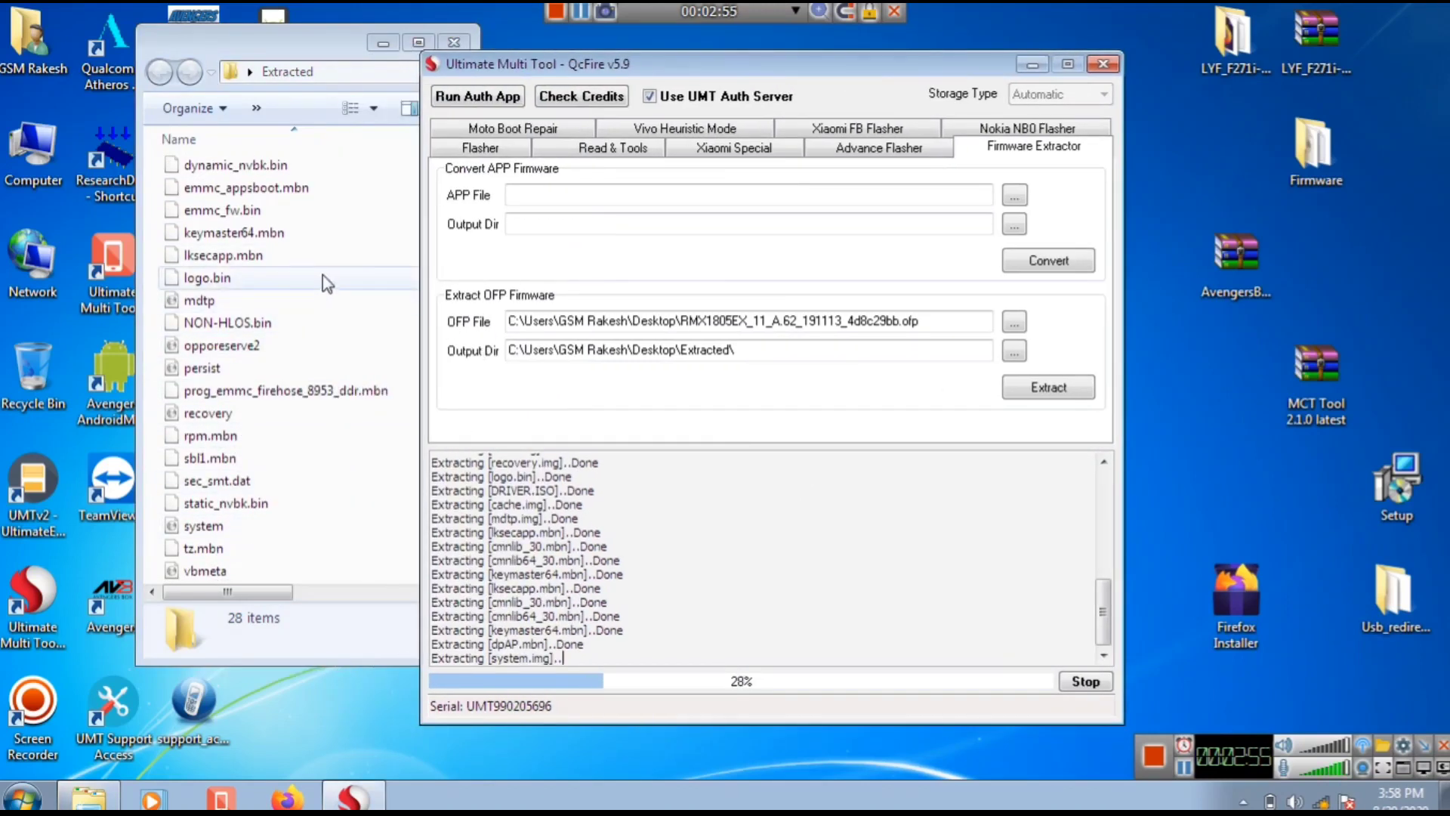
click(354, 239)
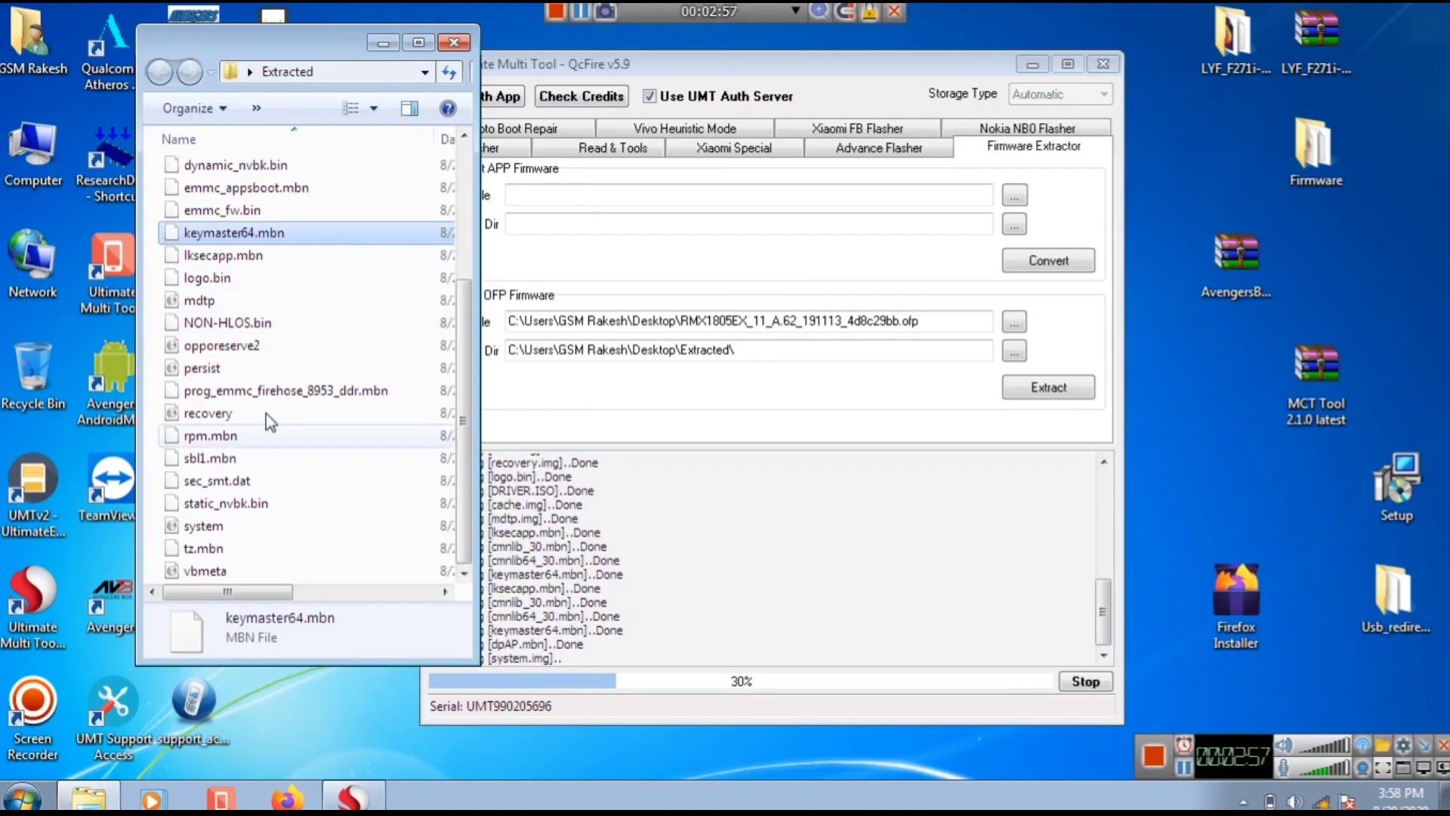
scroll(323, 364, up, 3)
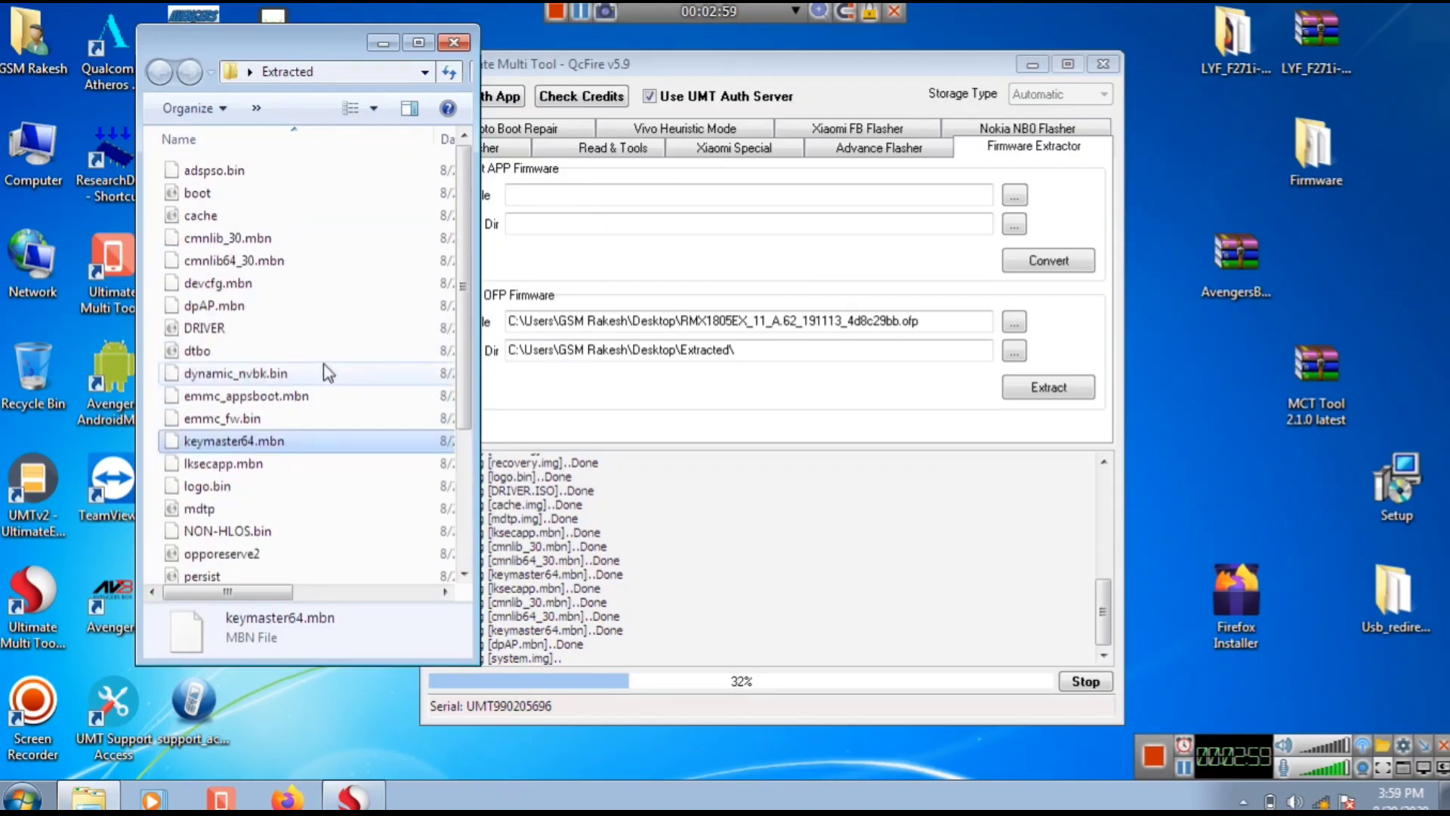
drag(831, 73, 892, 73)
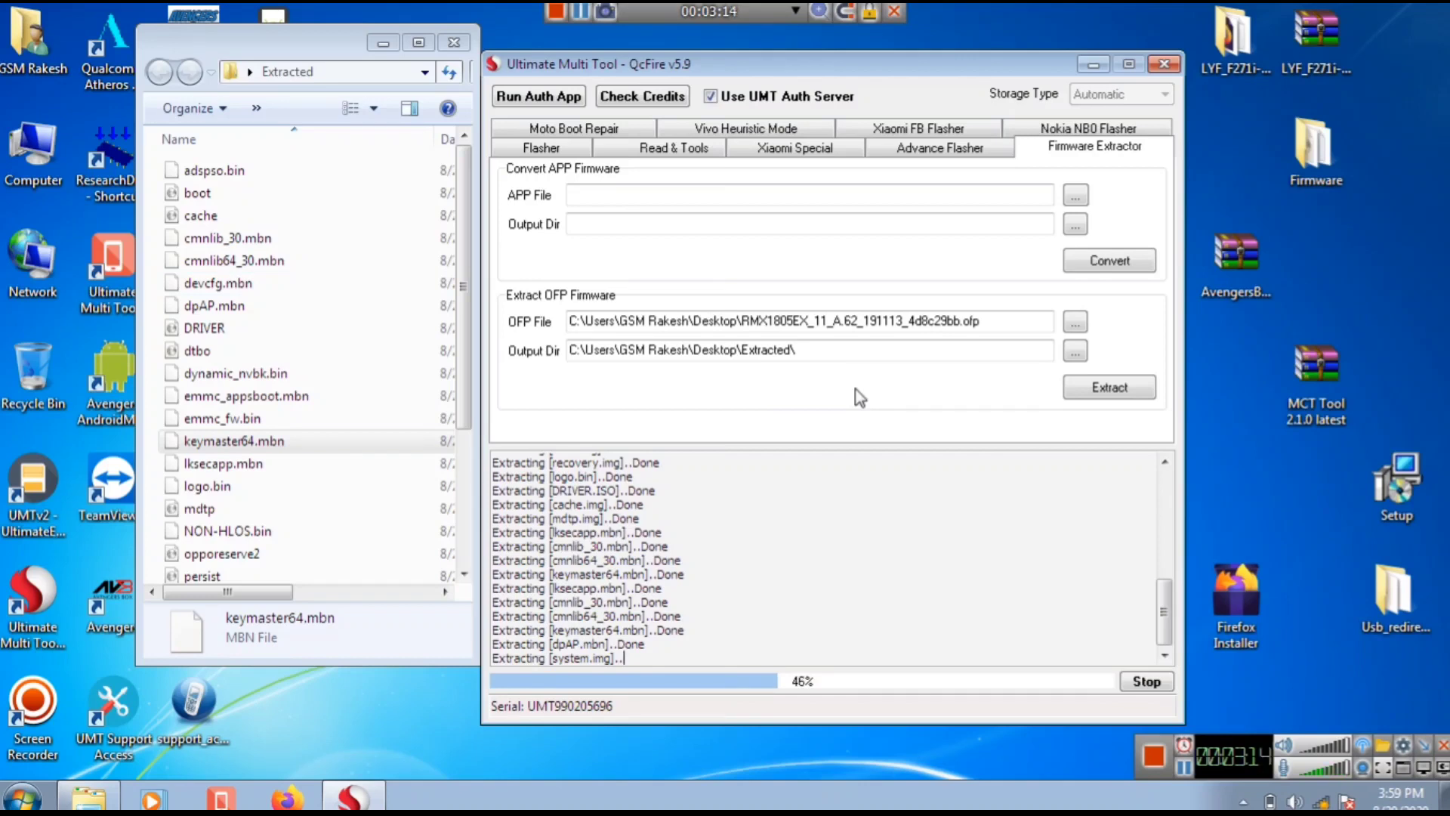
drag(872, 68, 893, 74)
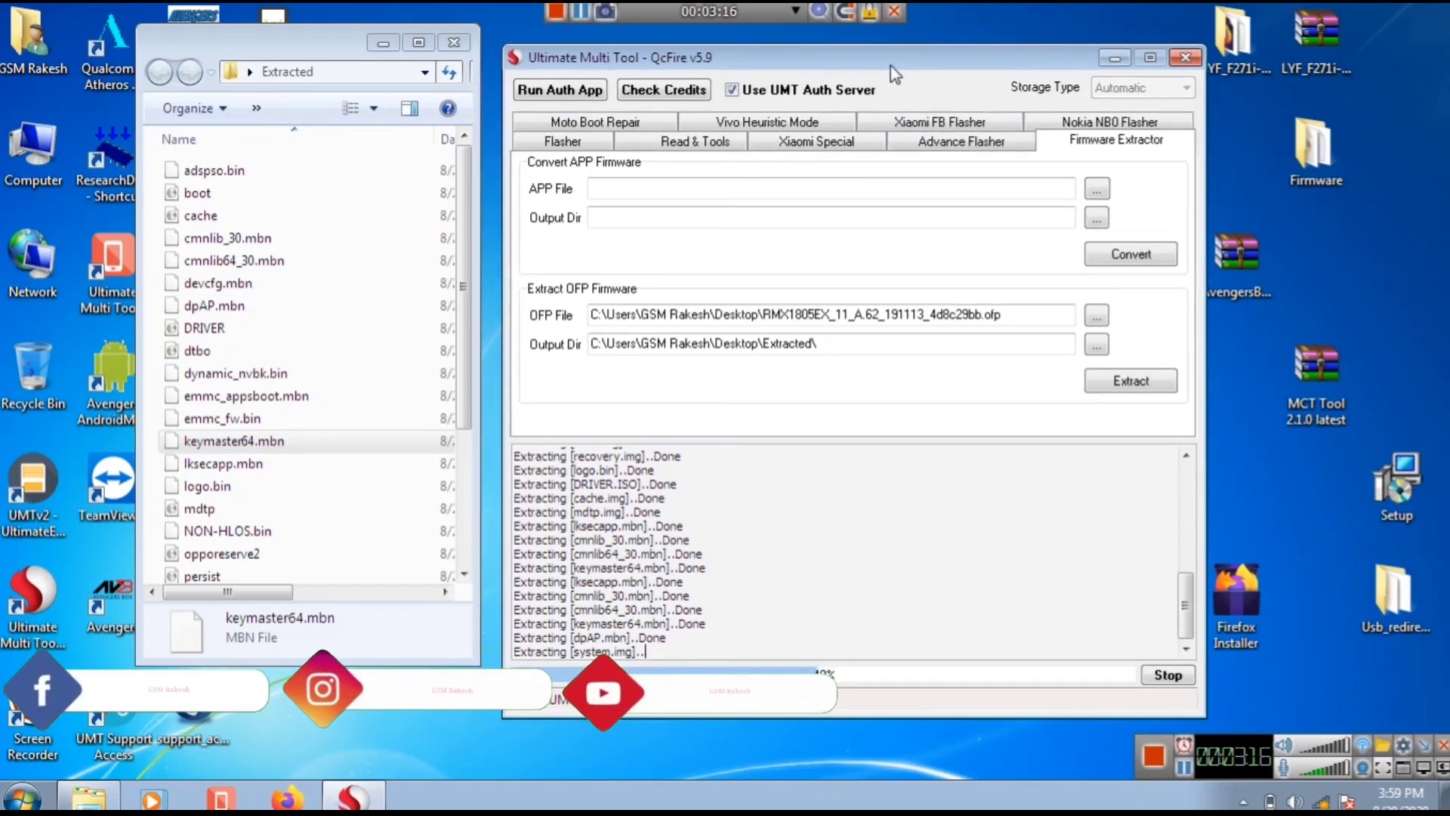
- Examine the files being written to the Extracted folder while the firmware extraction runs
click(418, 241)
scroll(418, 242, down, 3)
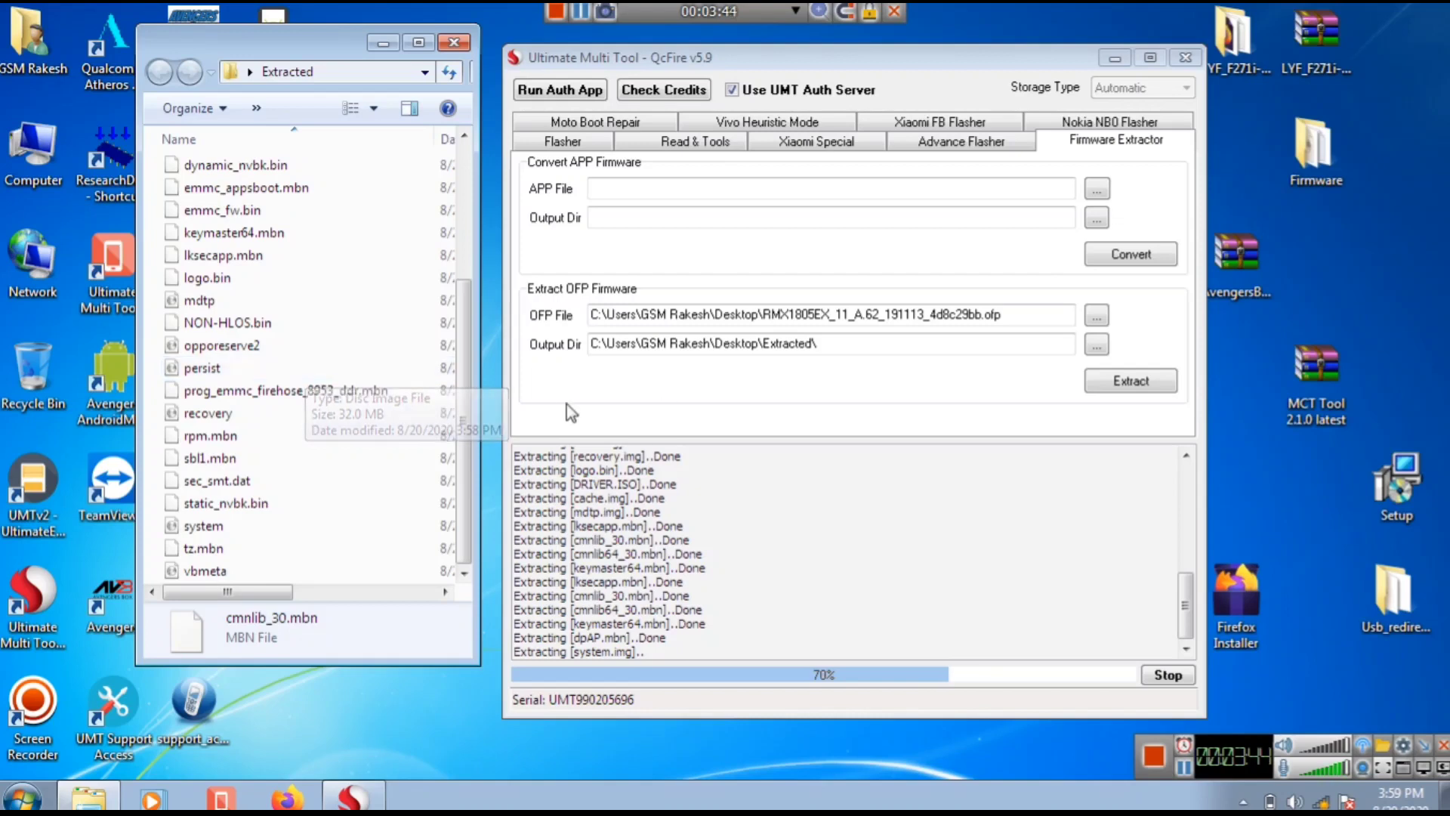
click(358, 347)
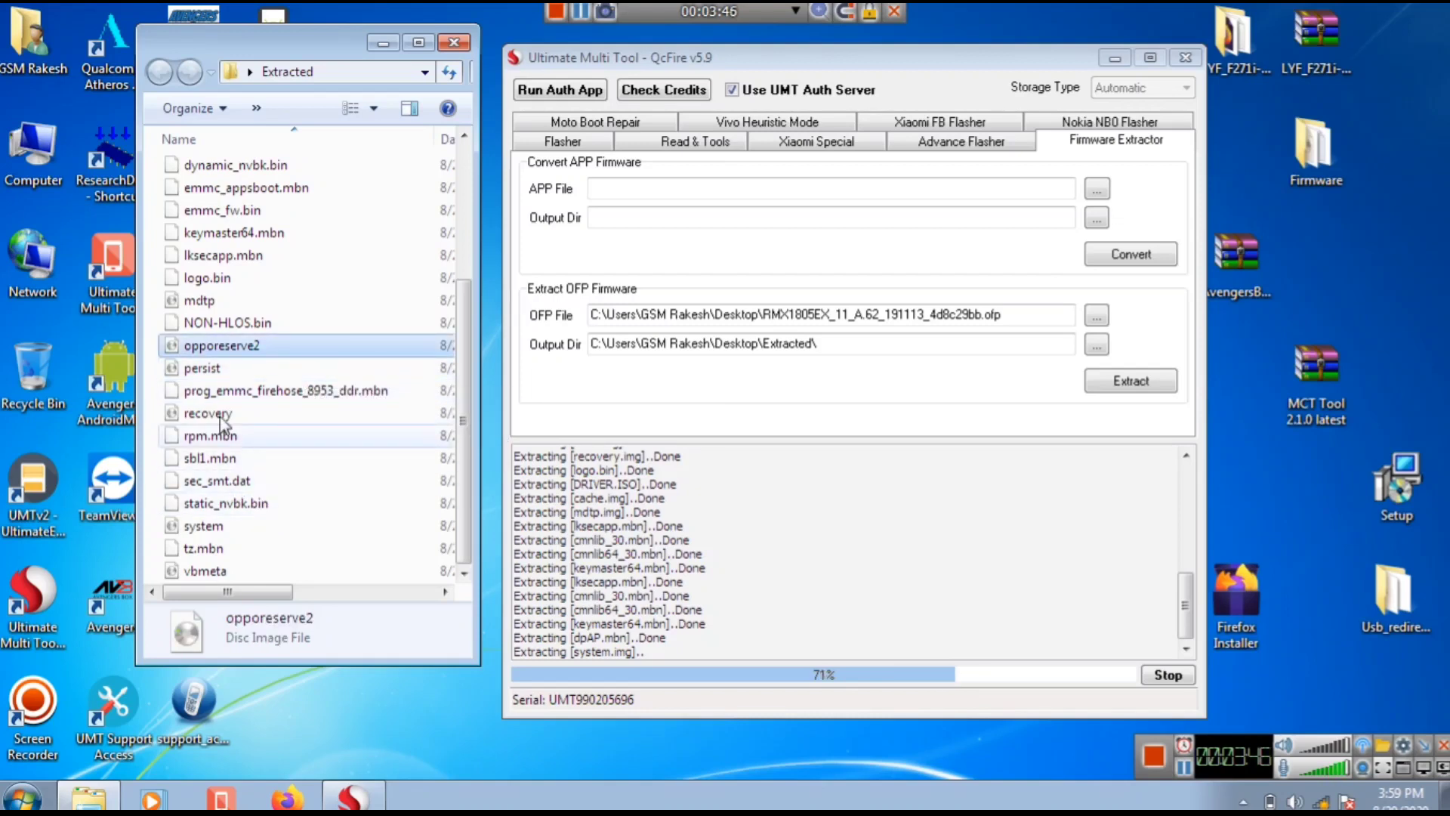
scroll(313, 415, up, 3)
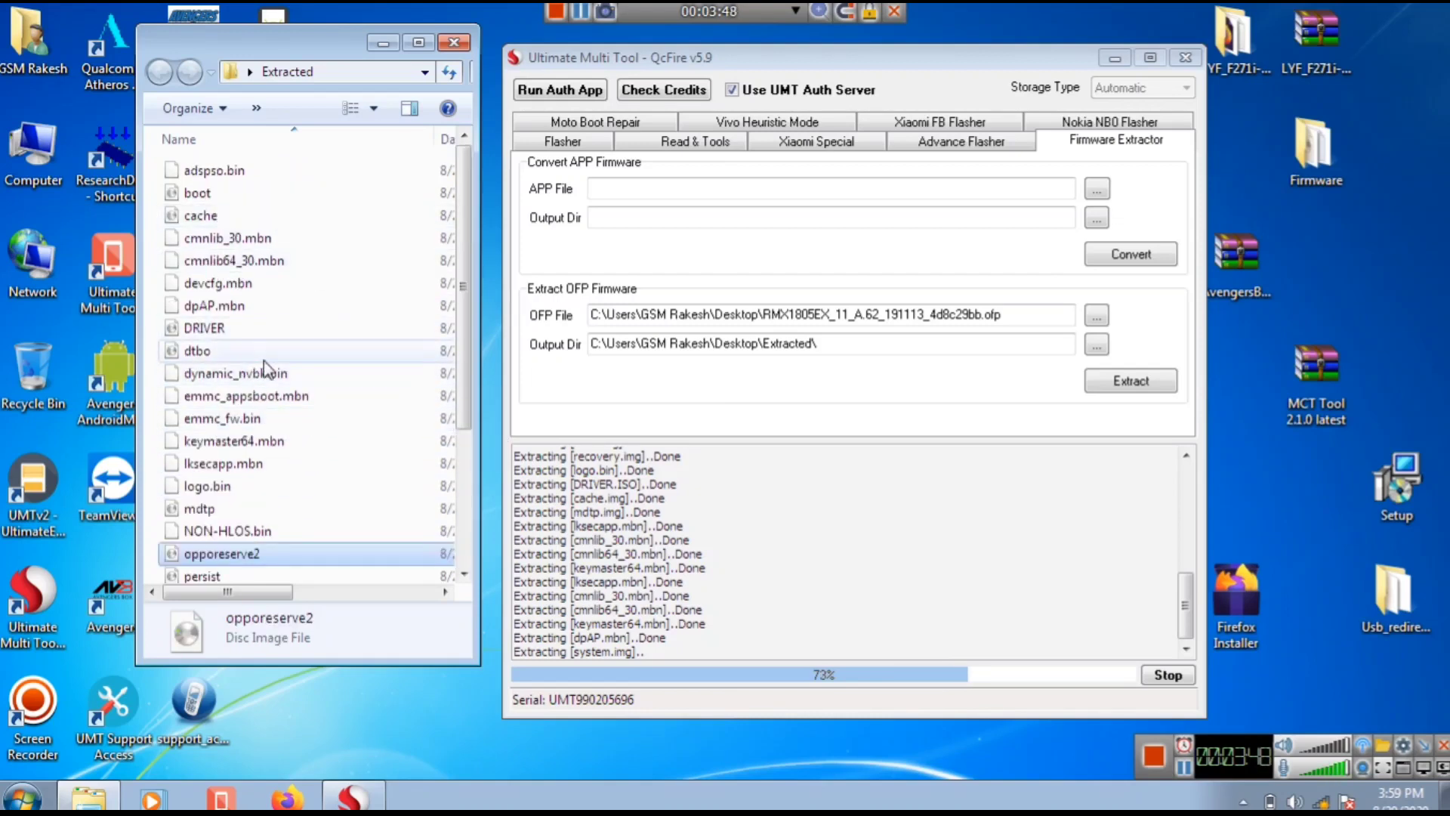
scroll(306, 421, down, 3)
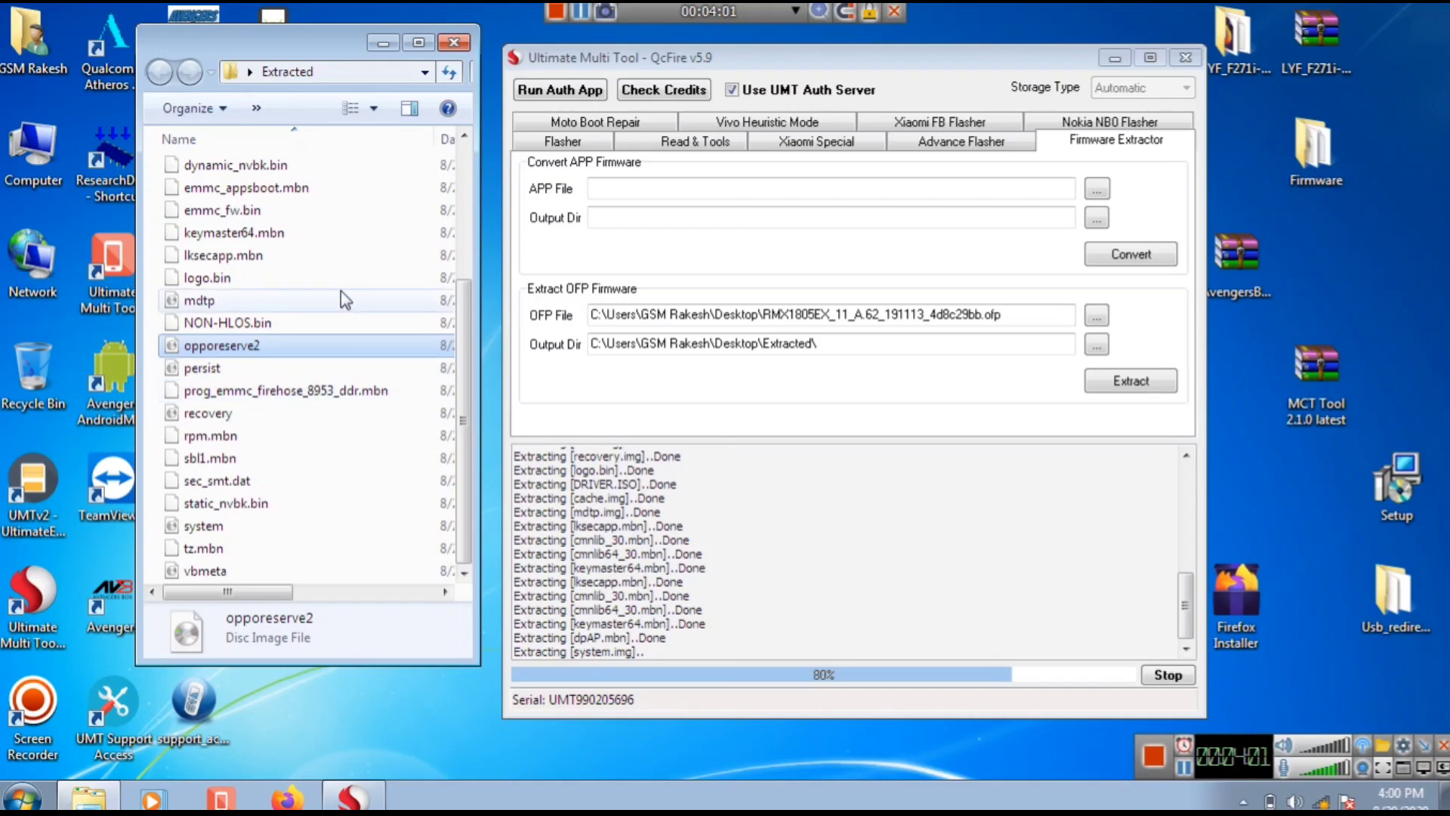
scroll(341, 292, up, 3)
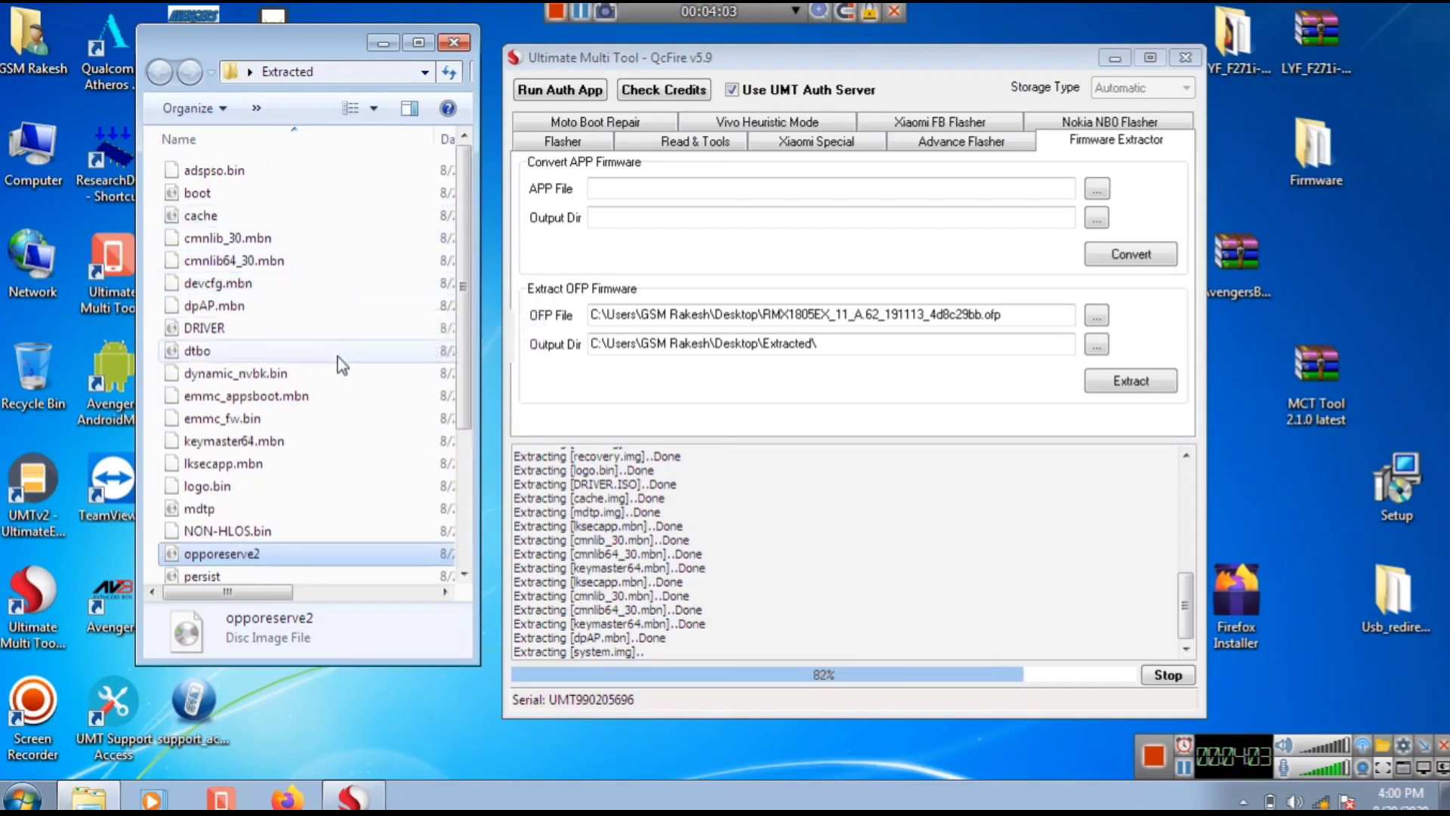
scroll(281, 297, down, 1)
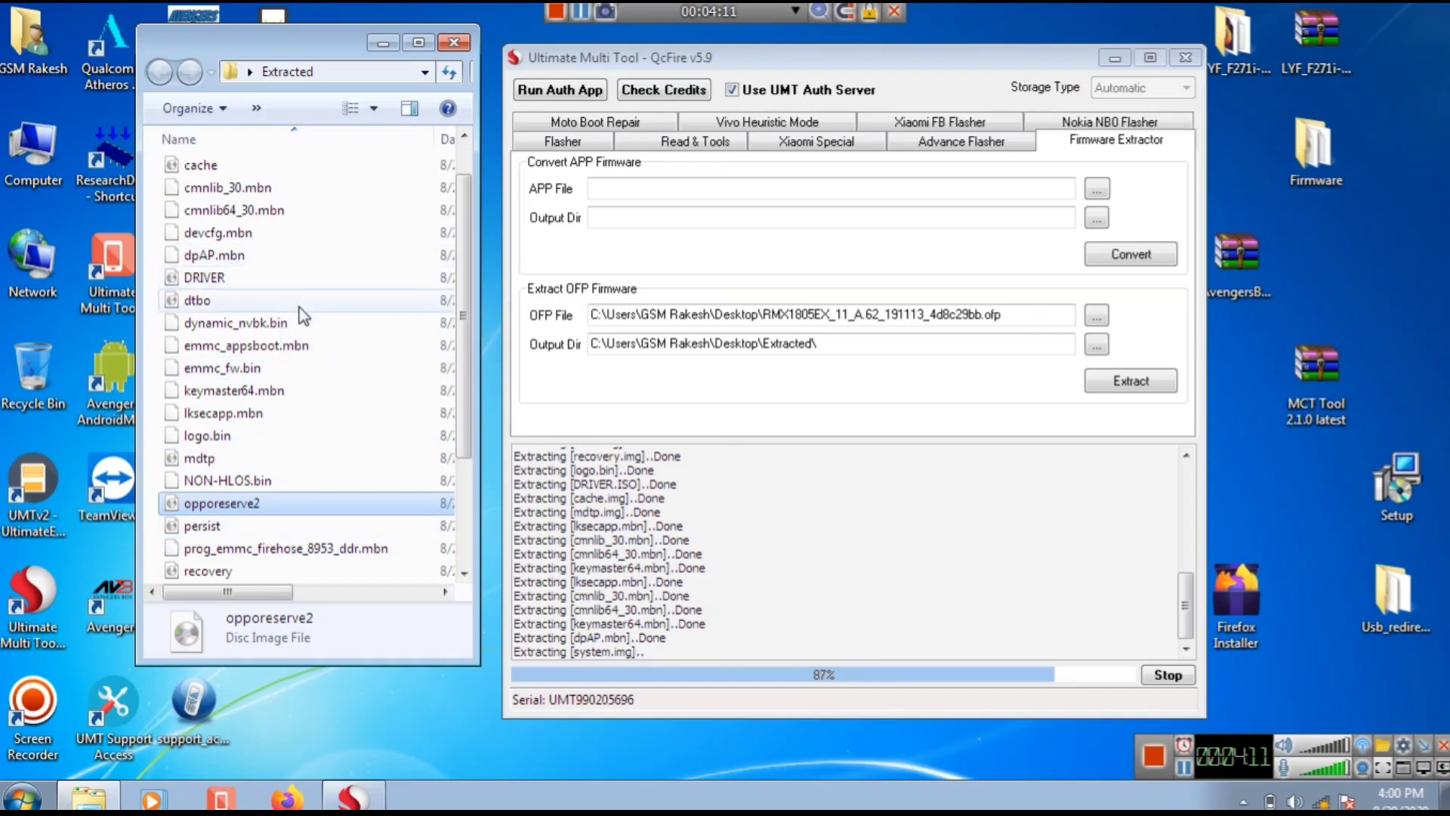
scroll(303, 310, down, 3)
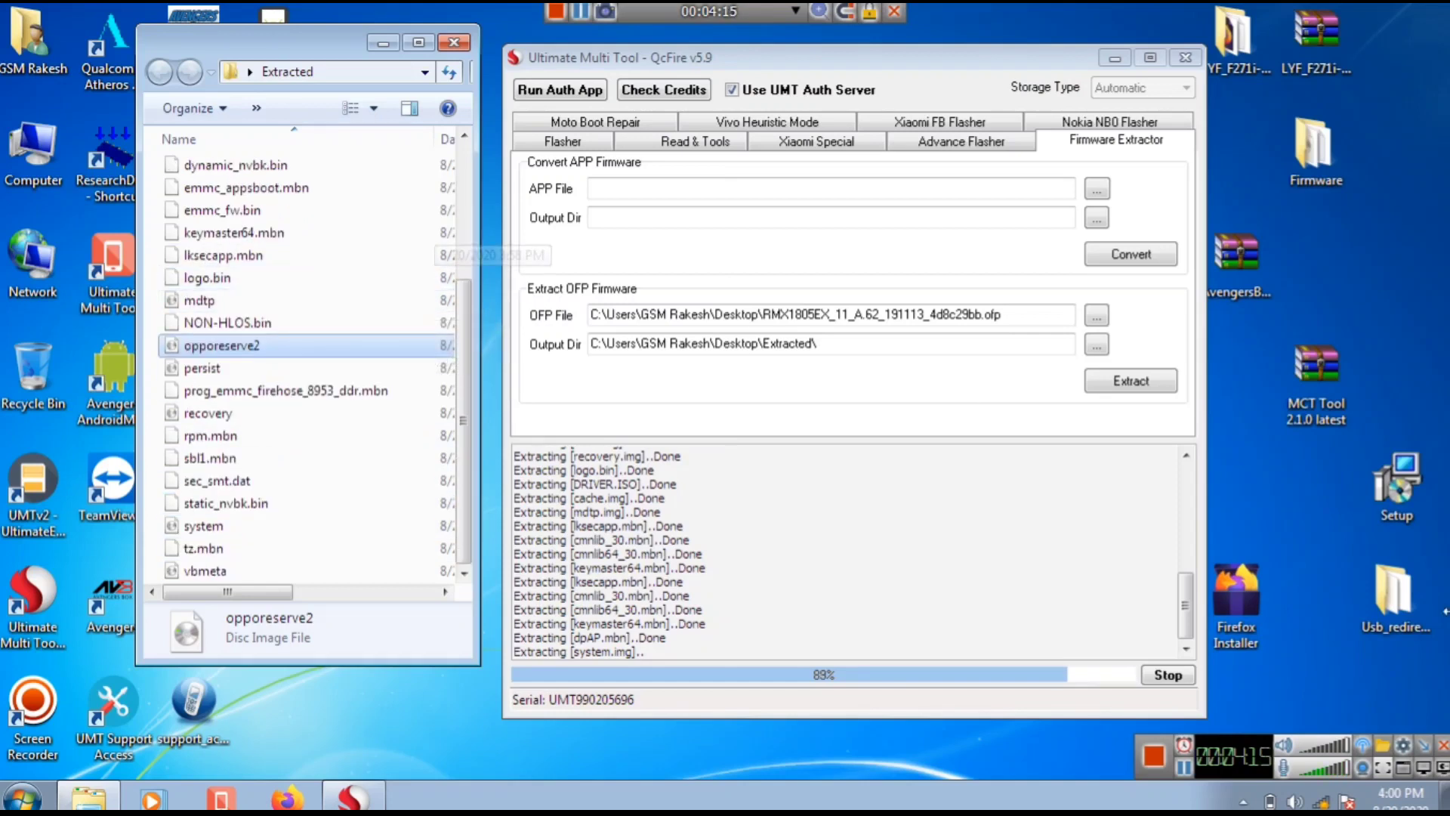
click(1186, 771)
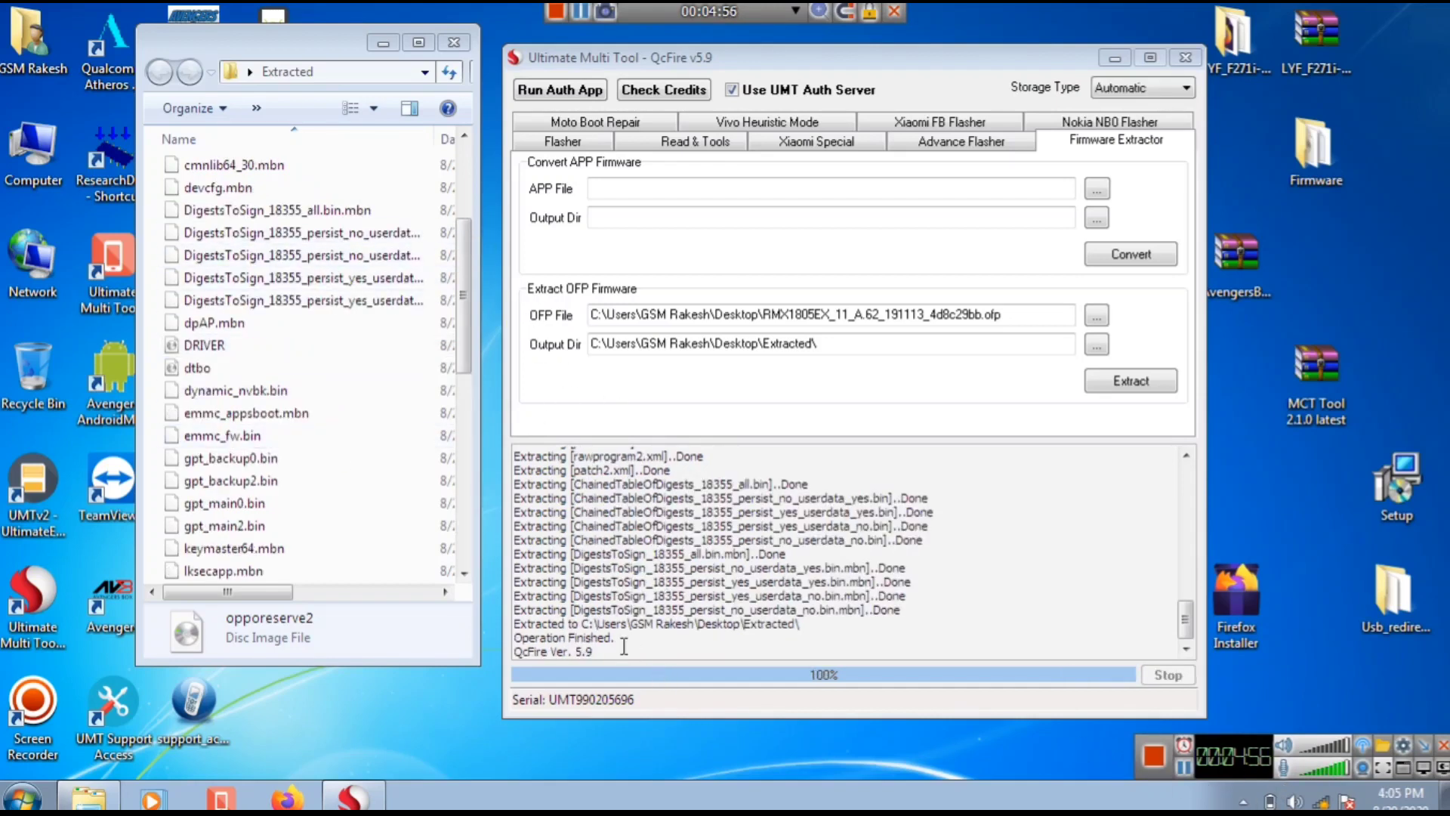
- Check the closing lines of the extraction log and review the complete file list in the Extracted folder
click(521, 645)
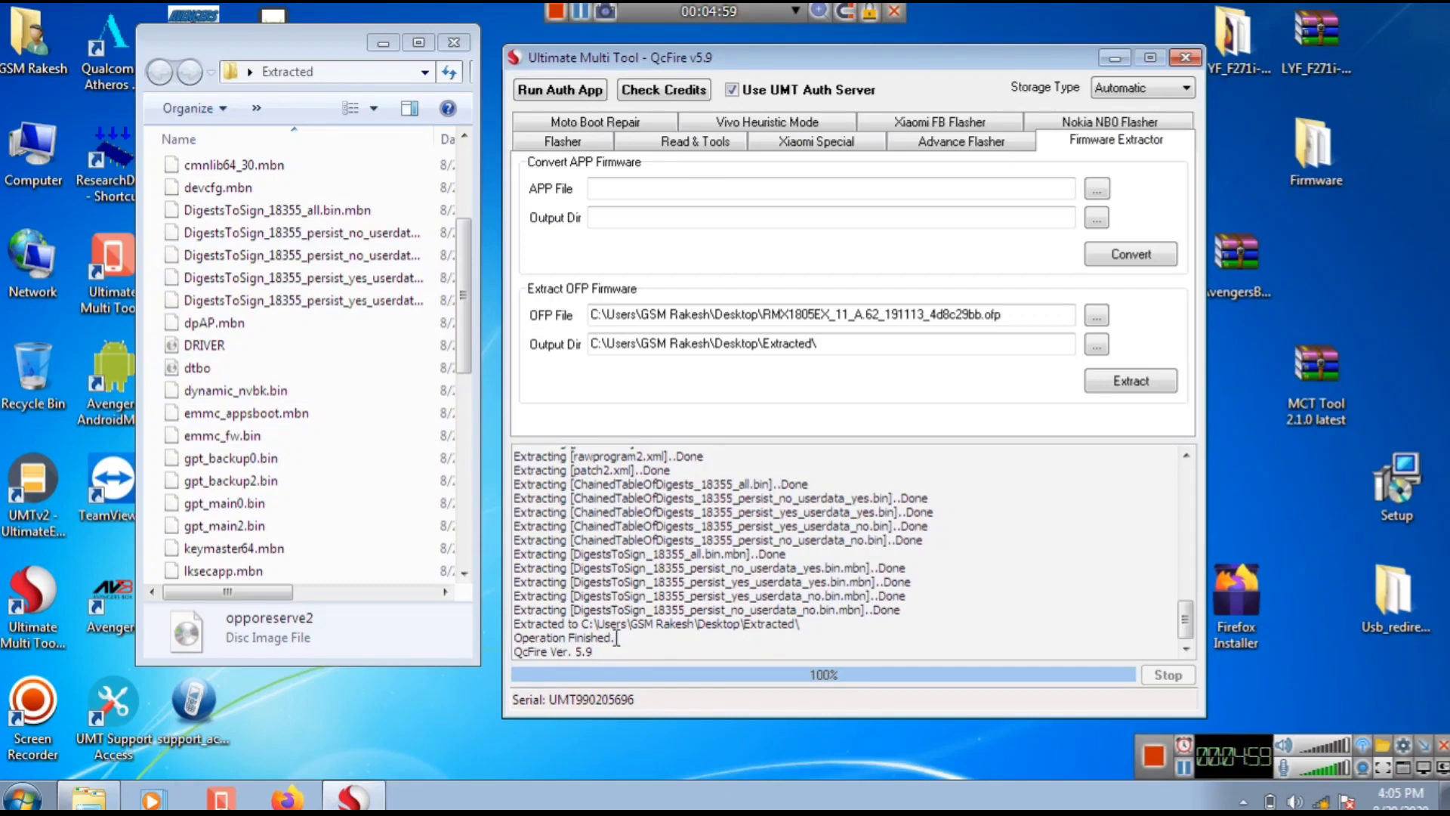
drag(617, 638, 514, 624)
click(732, 642)
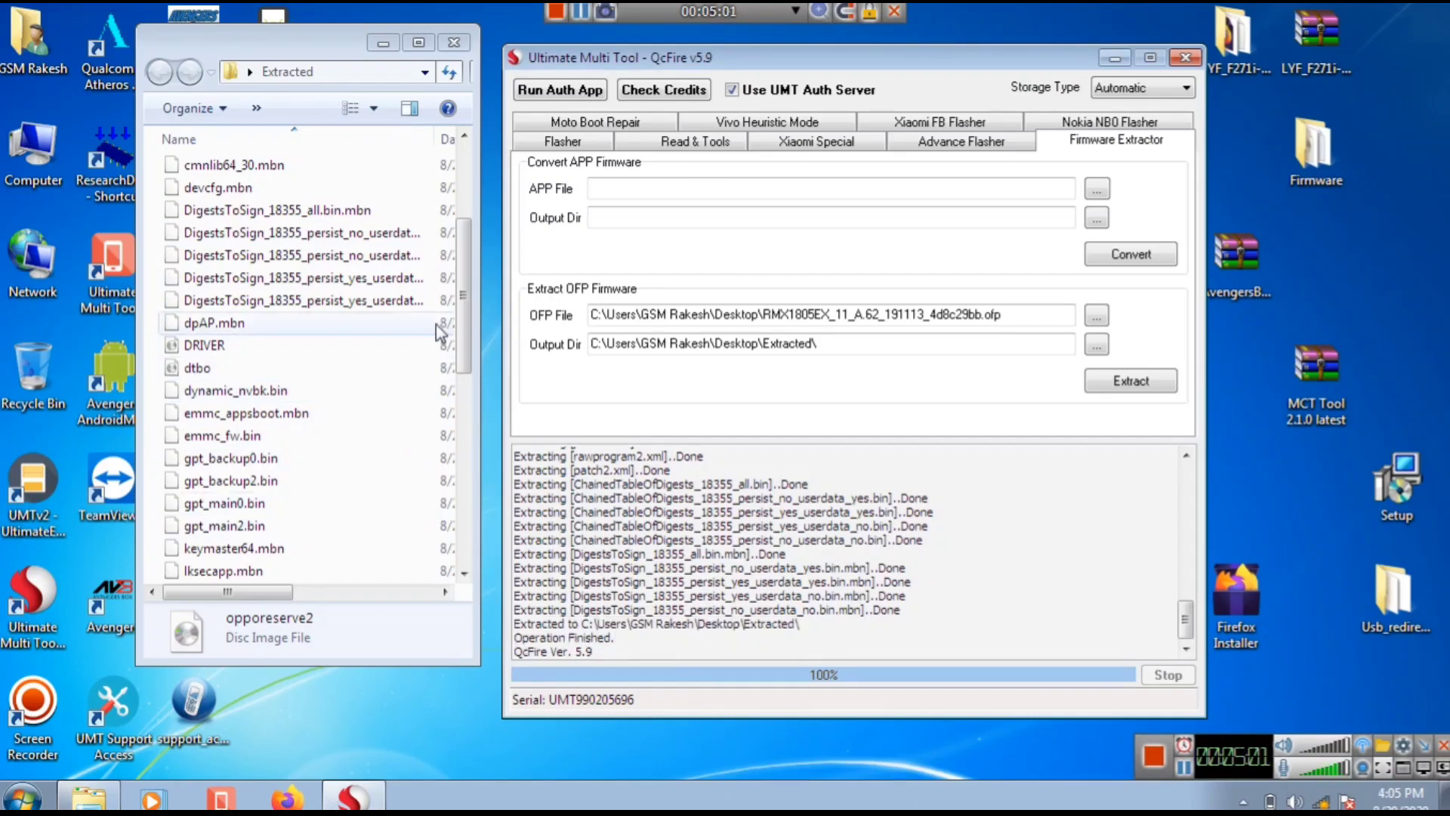
drag(464, 299, 469, 492)
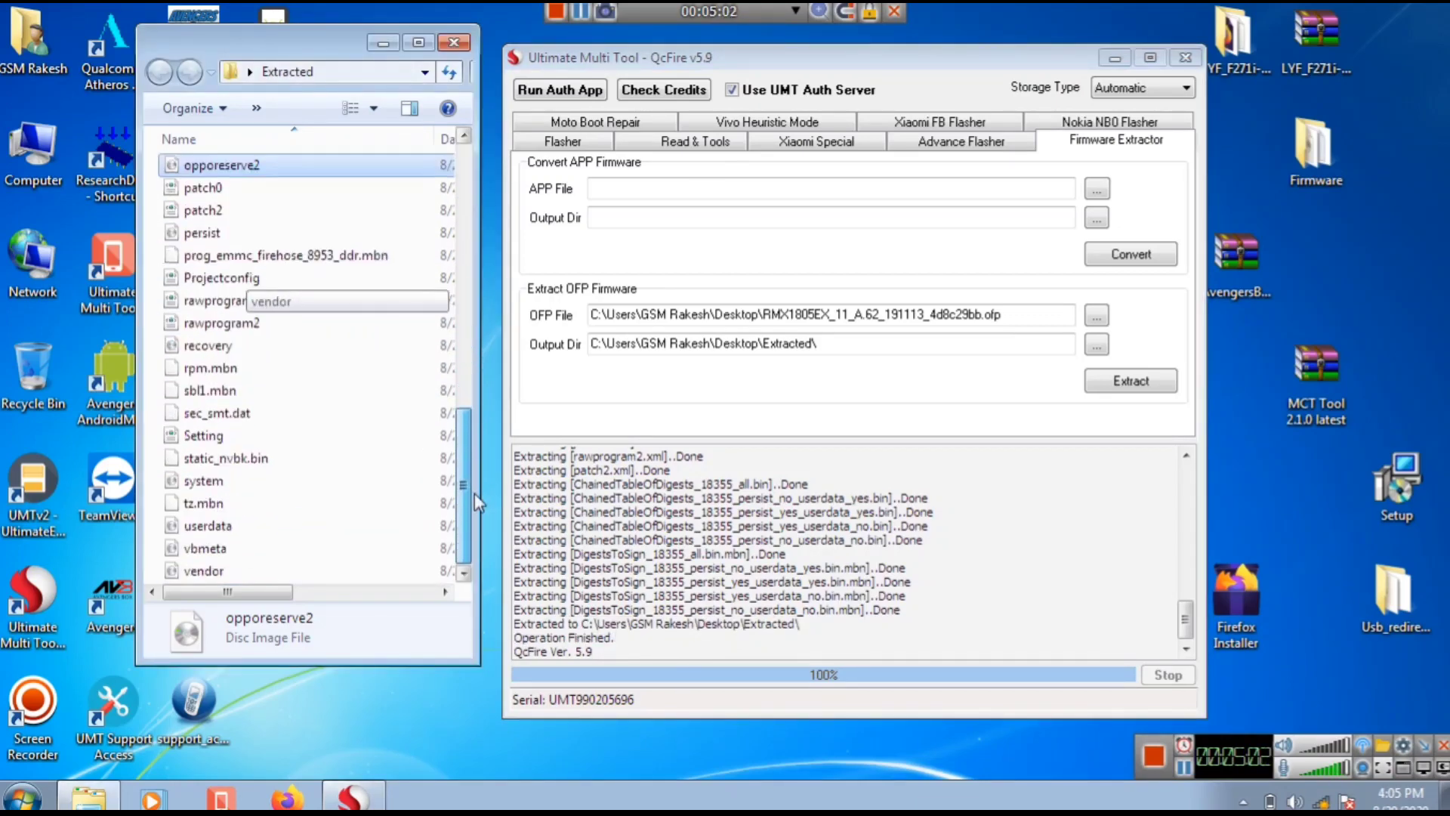
click(318, 489)
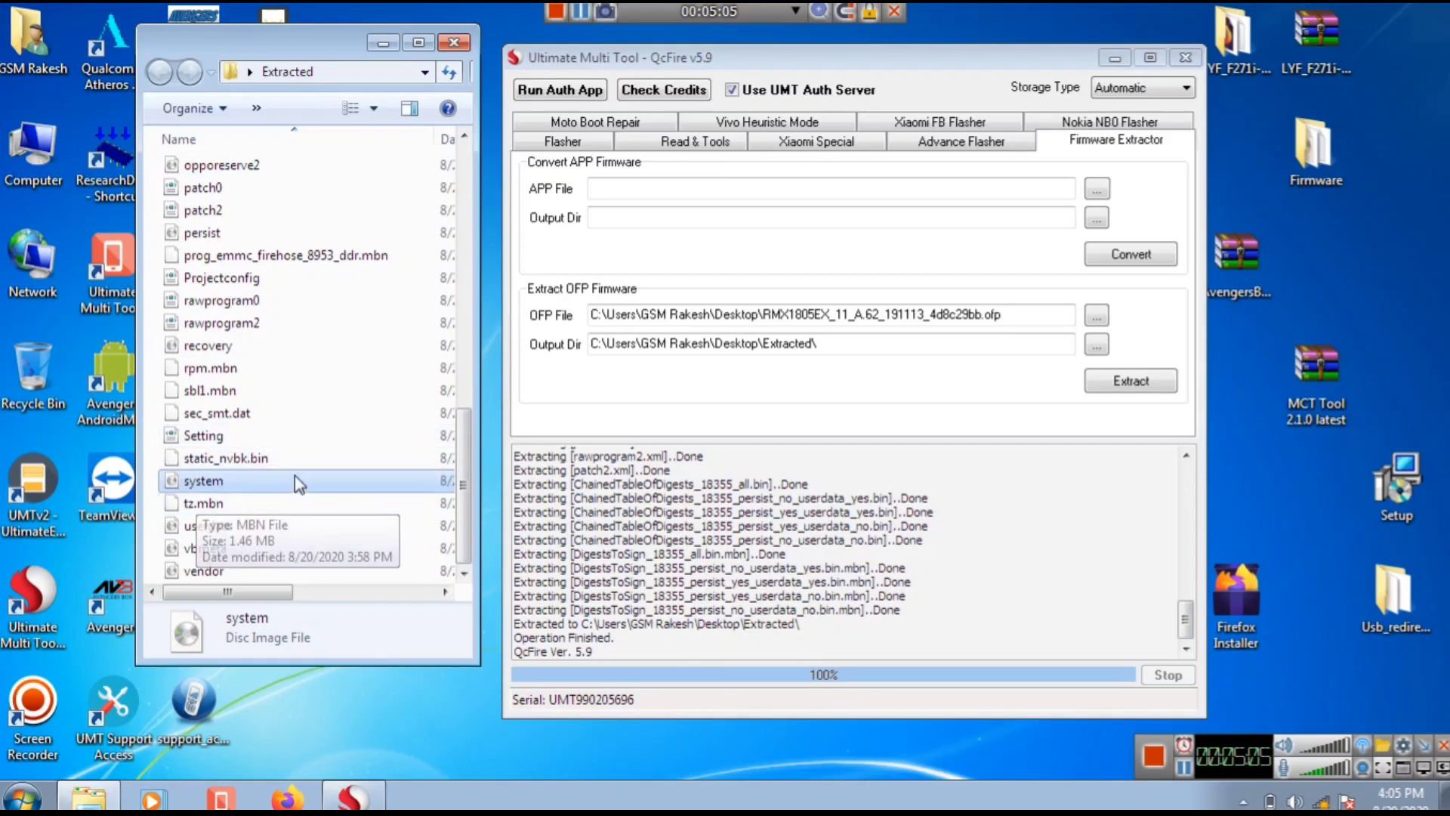
scroll(261, 487, up, 10)
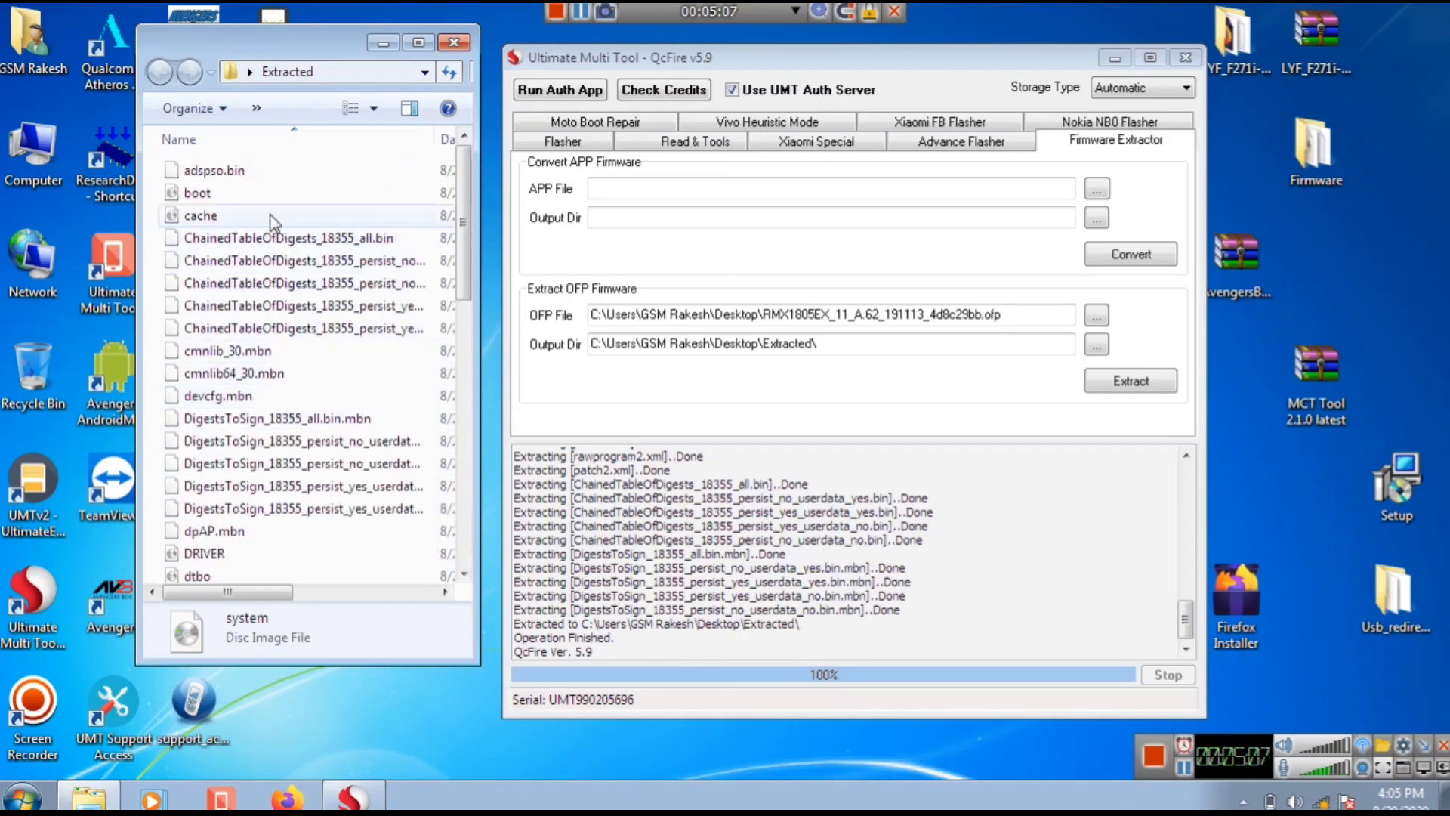
scroll(302, 318, down, 5)
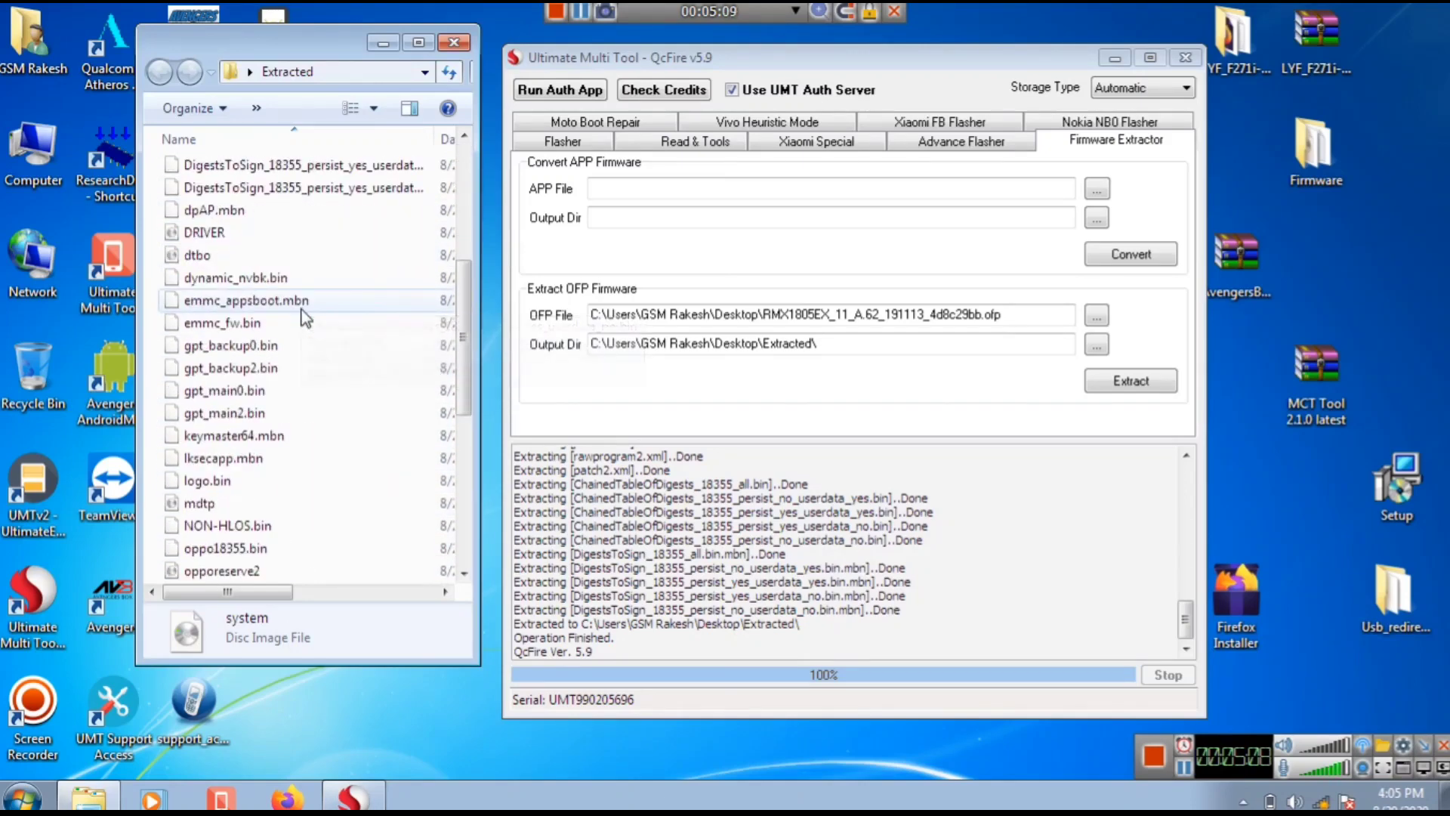
scroll(252, 433, down, 6)
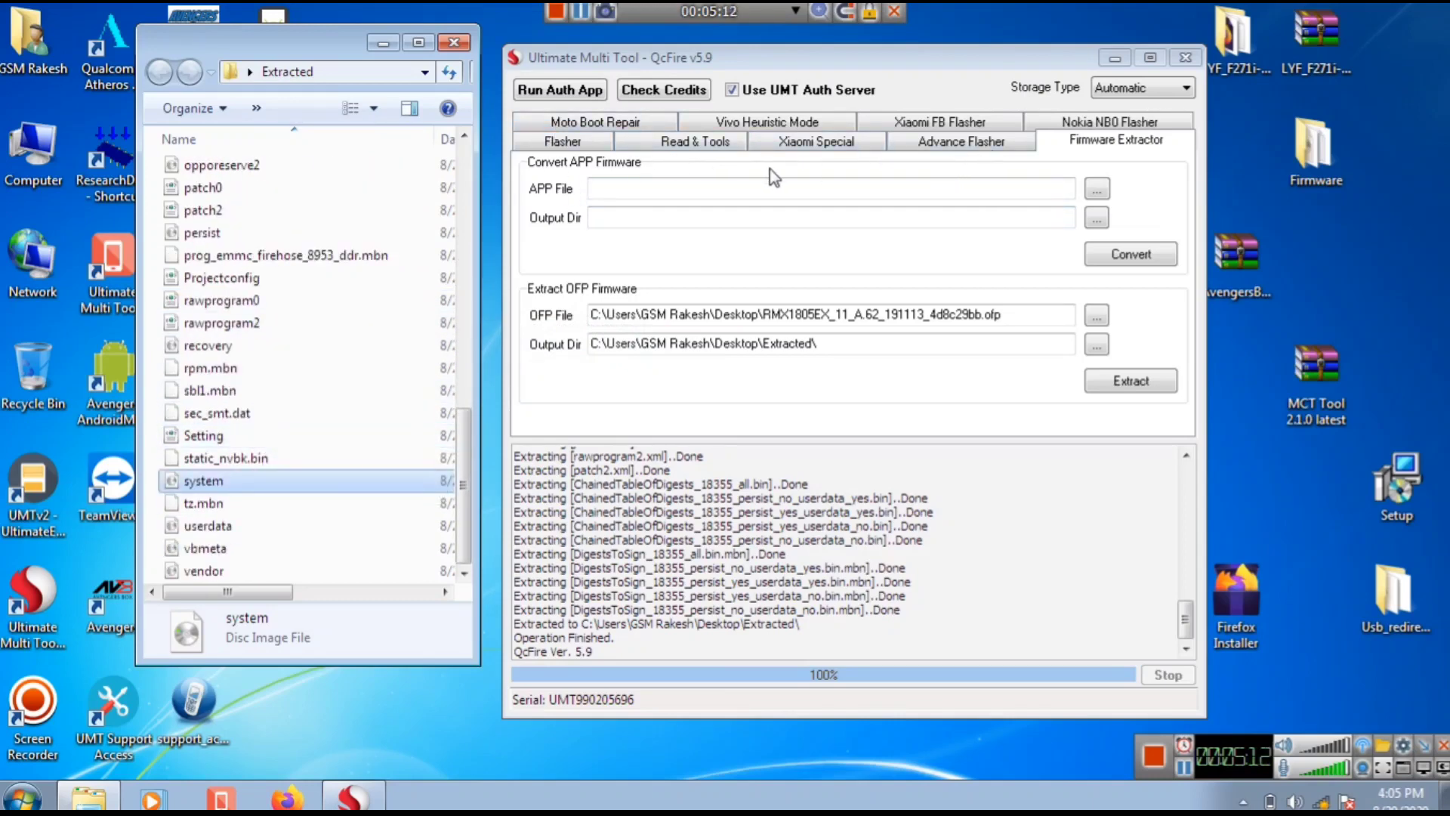
- Load rawprogram0.xml from the Extracted folder as the flasher's program file in Single Program Mode
click(723, 147)
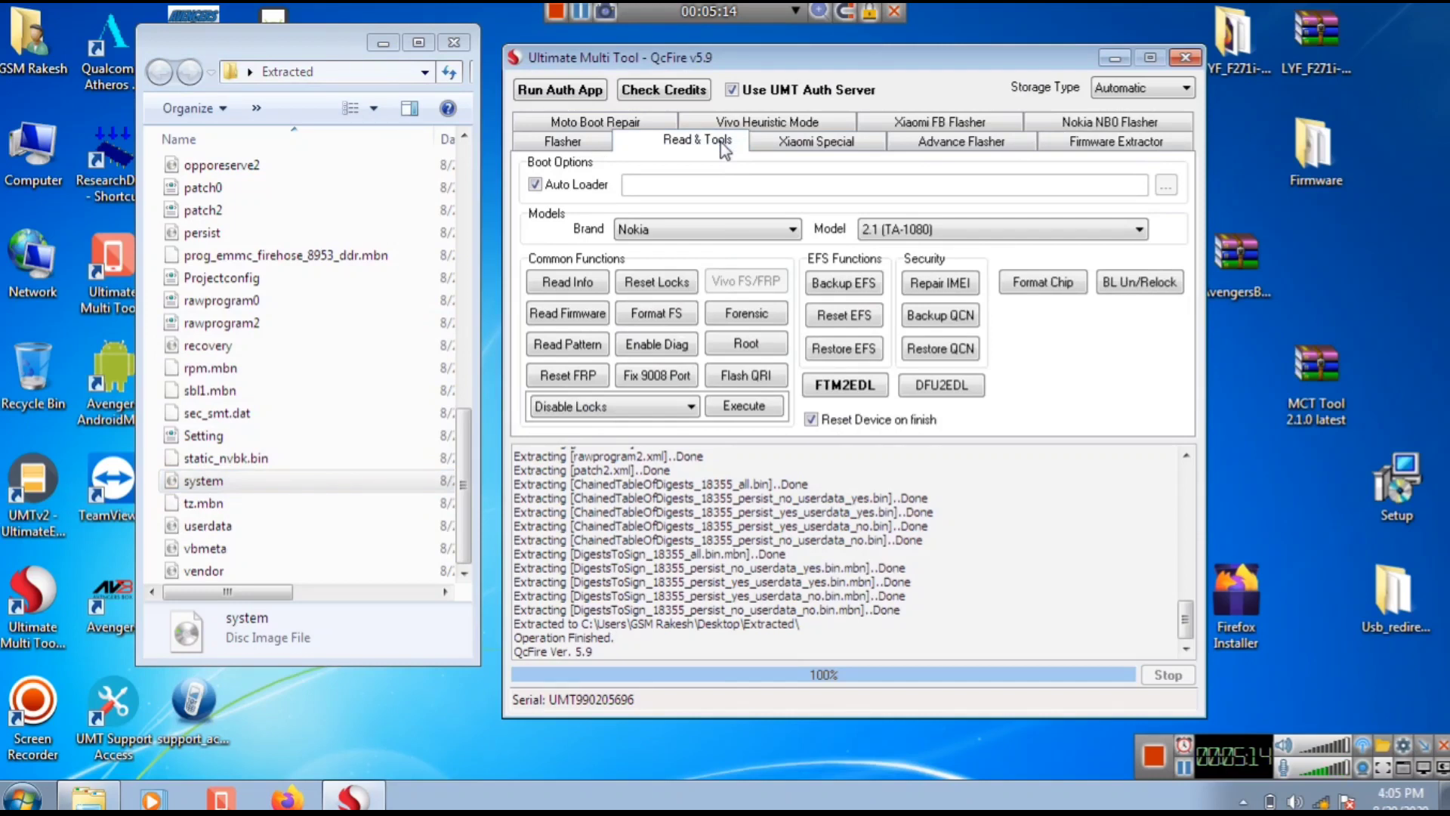
click(566, 144)
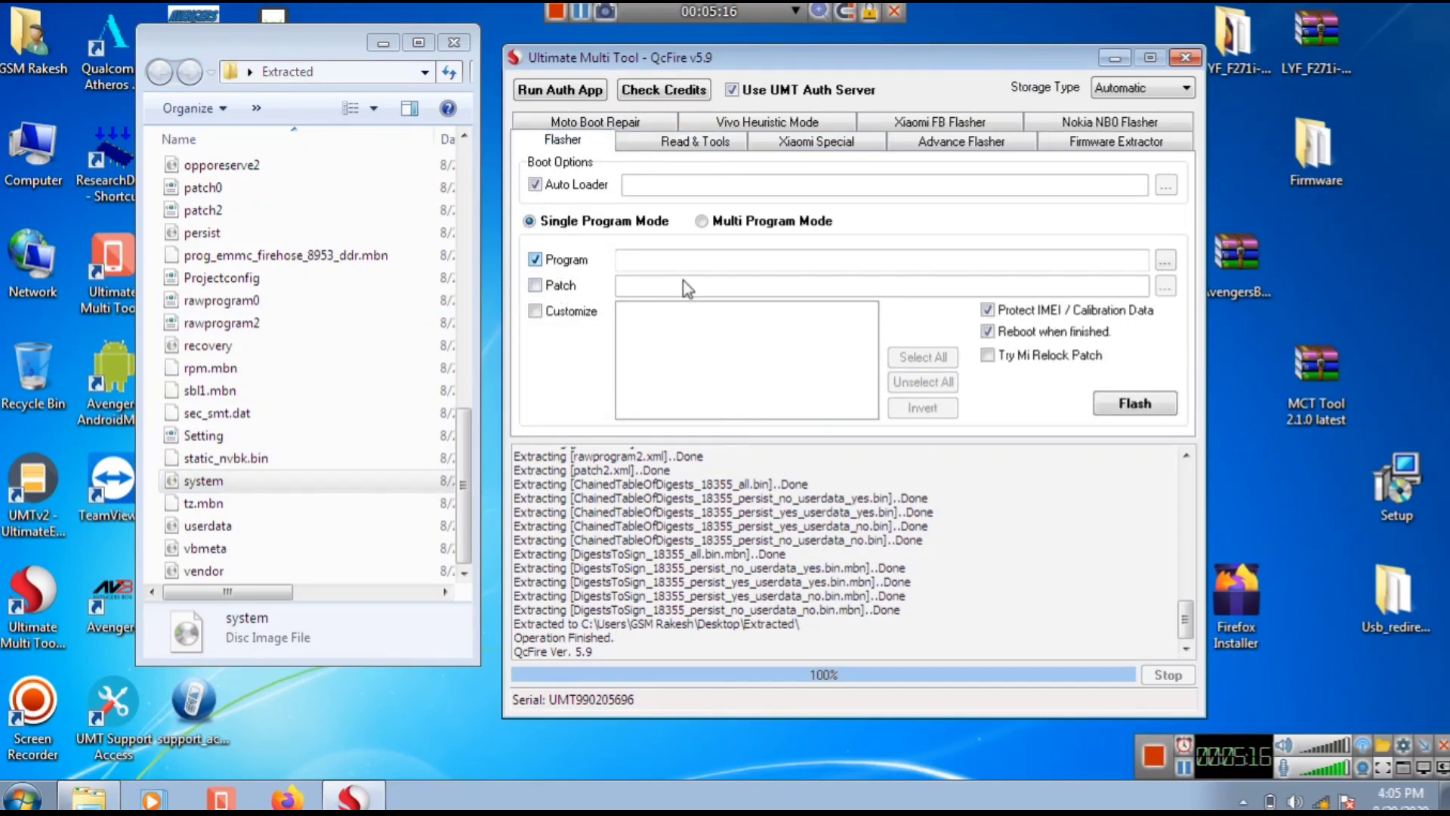
click(1166, 260)
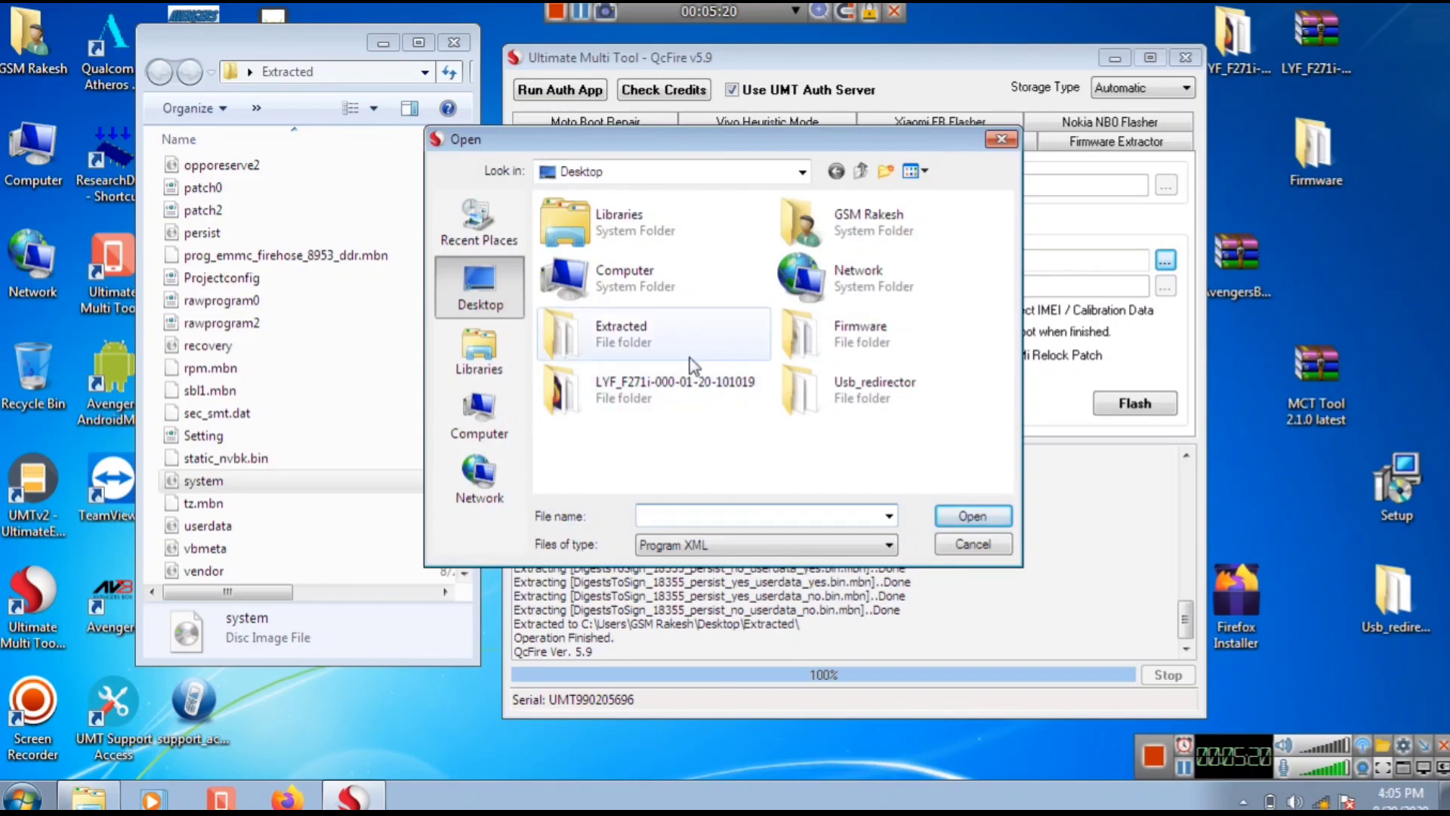
double_click(680, 342)
double_click(641, 236)
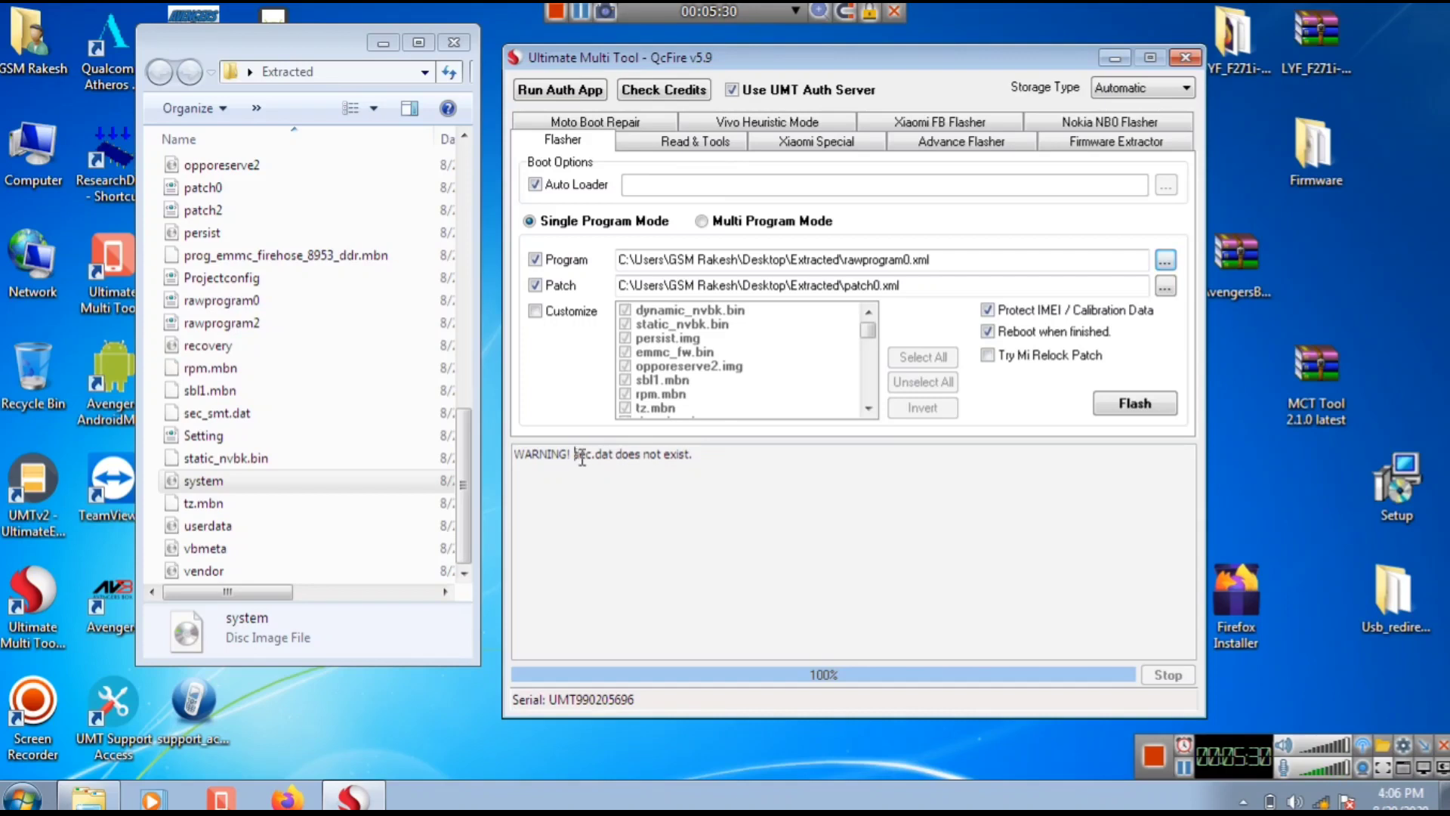
- Highlight the log message about the loaded firmware and return to the firmware extraction settings
drag(575, 454, 508, 489)
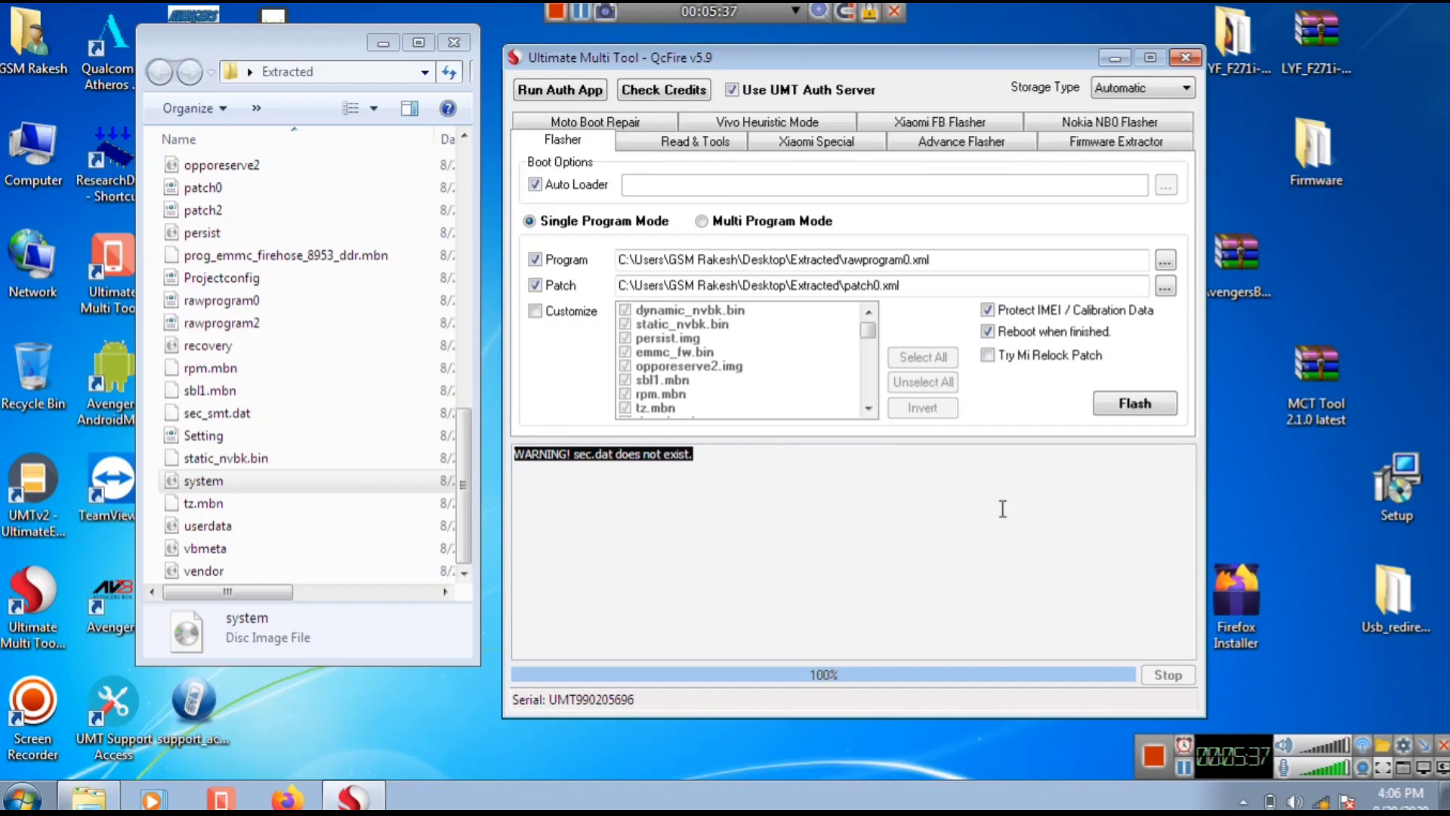
drag(960, 61, 970, 53)
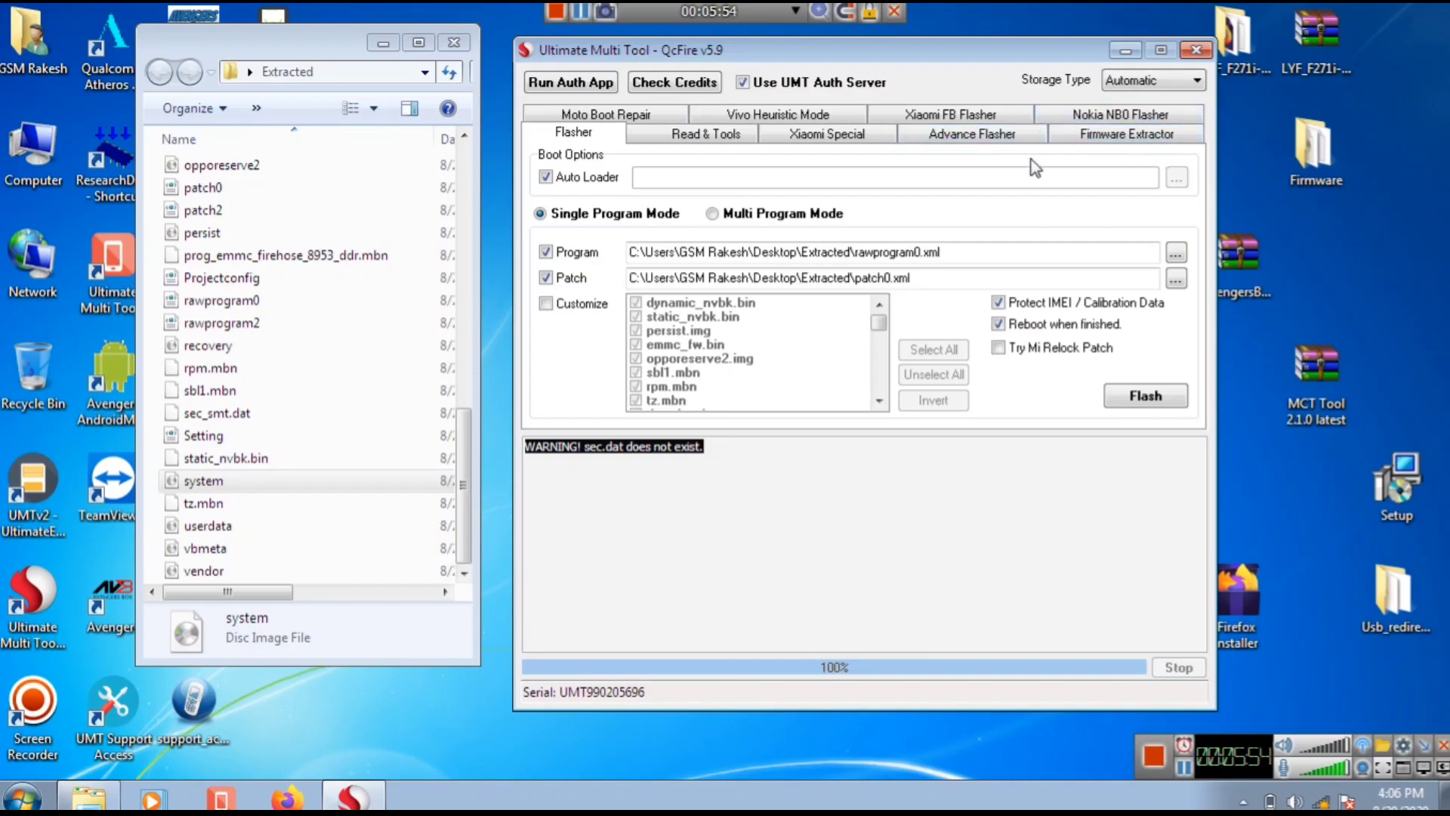
click(1096, 134)
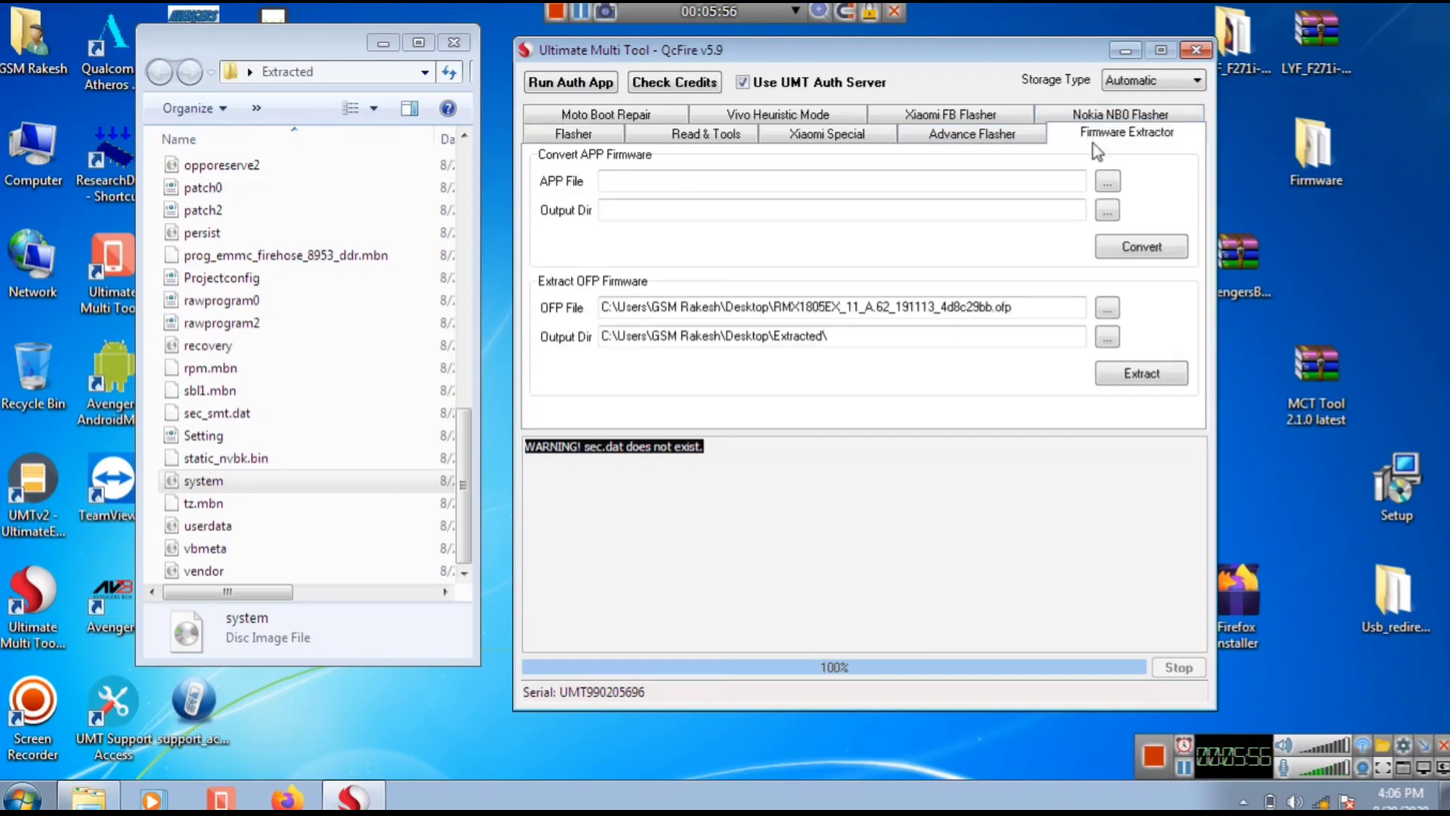